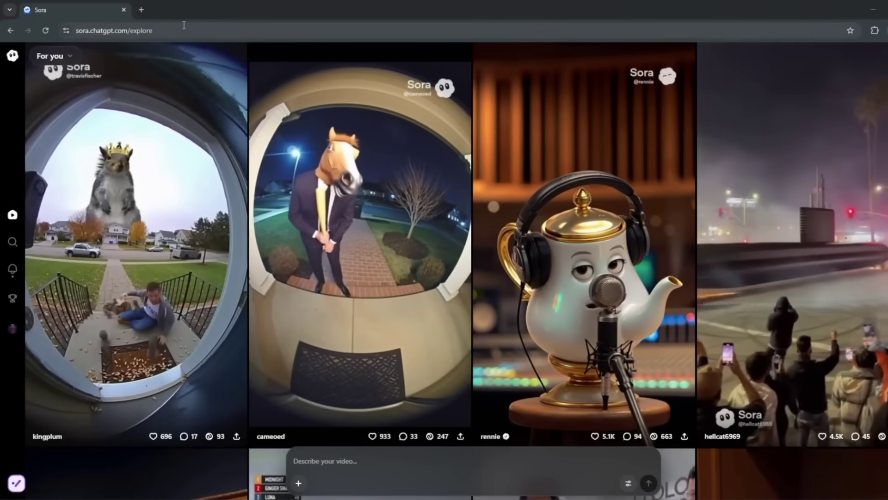
# - Look through the AI-generated videos in Sora's For you explore feed
pyautogui.moveTo(236, 182)
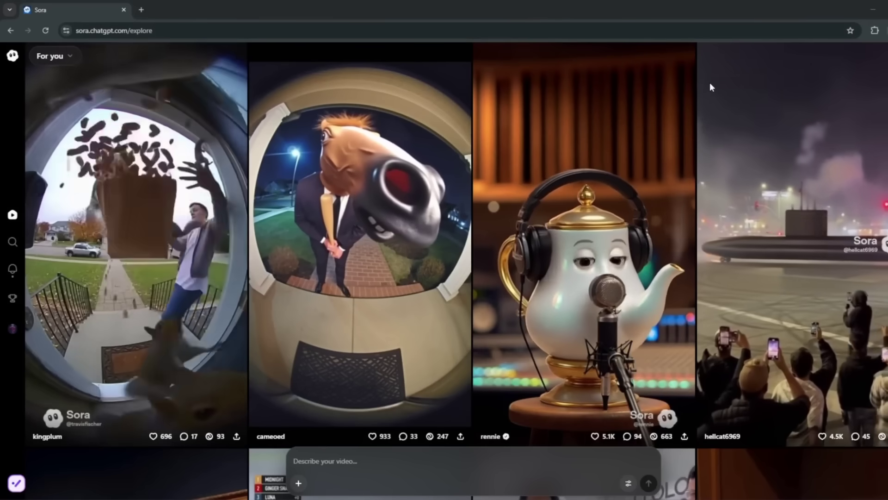
pyautogui.moveTo(466, 172)
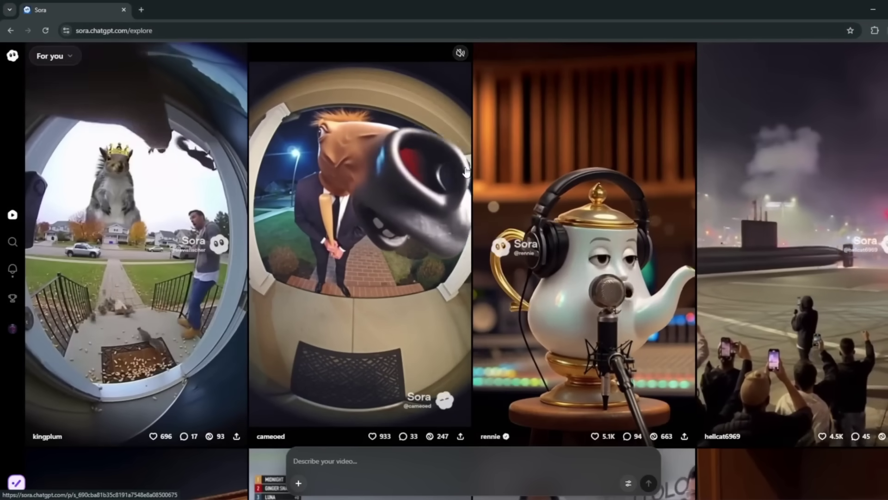
pyautogui.scroll(-10, 466, 173)
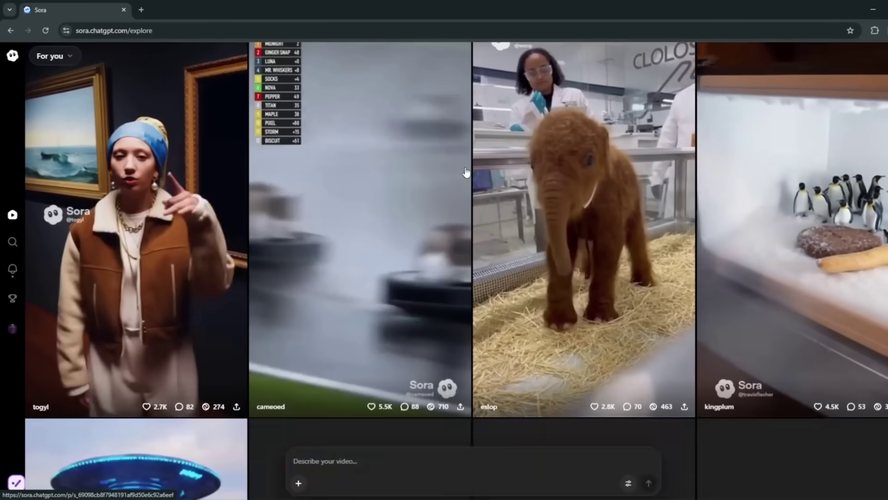
pyautogui.scroll(-7, 465, 172)
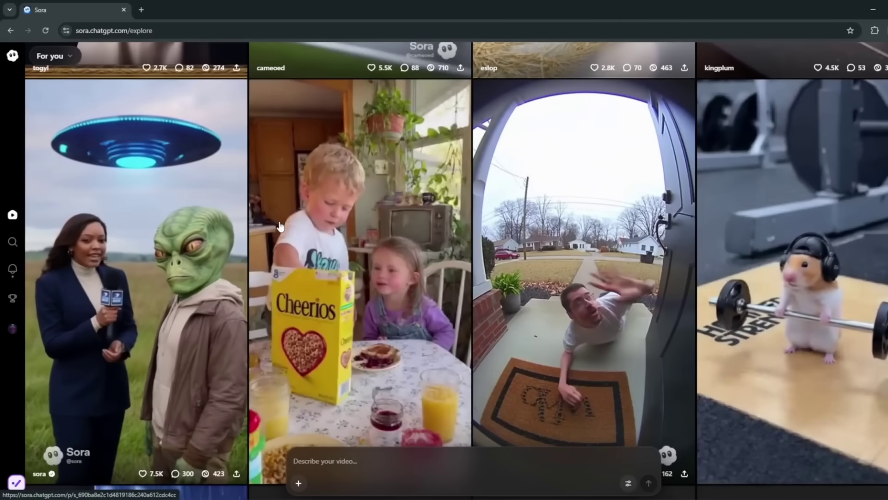
pyautogui.scroll(3, 280, 227)
pyautogui.scroll(-8, 280, 226)
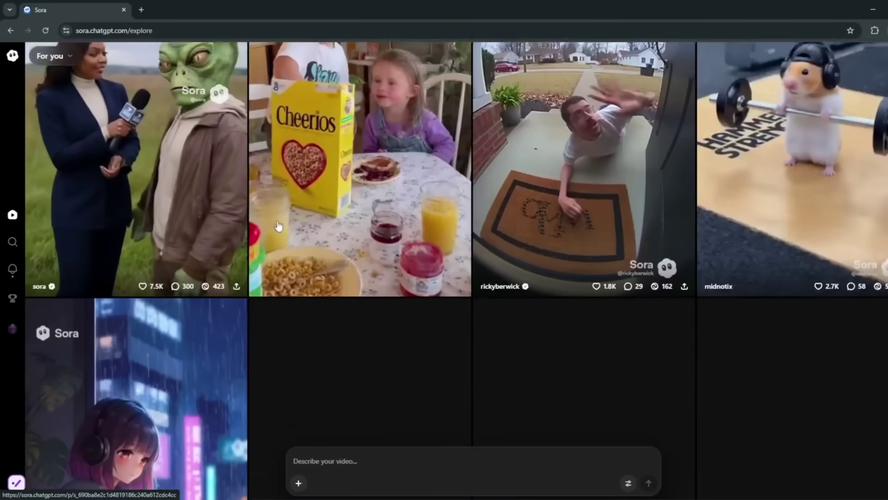
pyautogui.scroll(12, 284, 301)
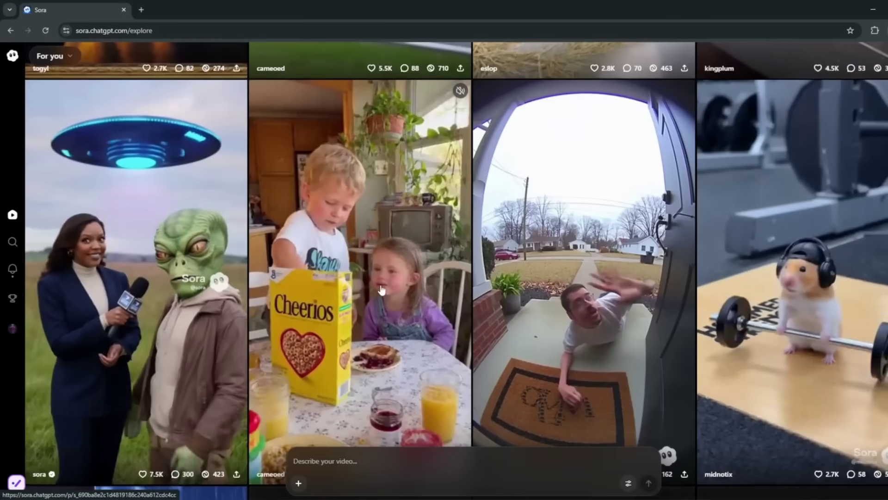
pyautogui.scroll(8, 382, 290)
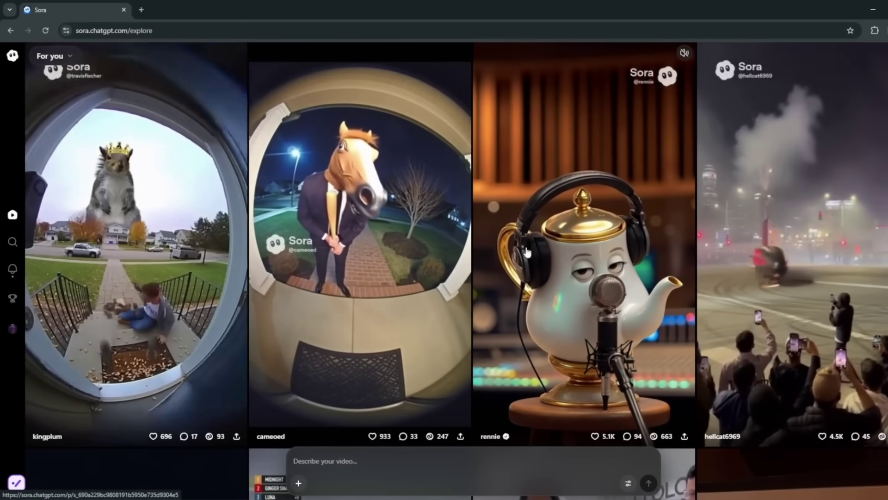
pyautogui.scroll(-2, 589, 304)
pyautogui.scroll(-3, 588, 304)
pyautogui.scroll(-5, 589, 304)
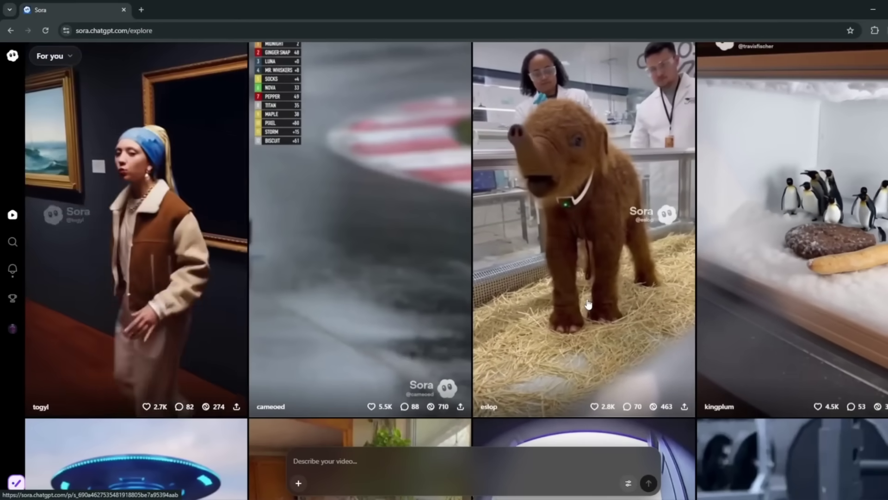
pyautogui.scroll(-4, 588, 304)
pyautogui.scroll(-1, 588, 304)
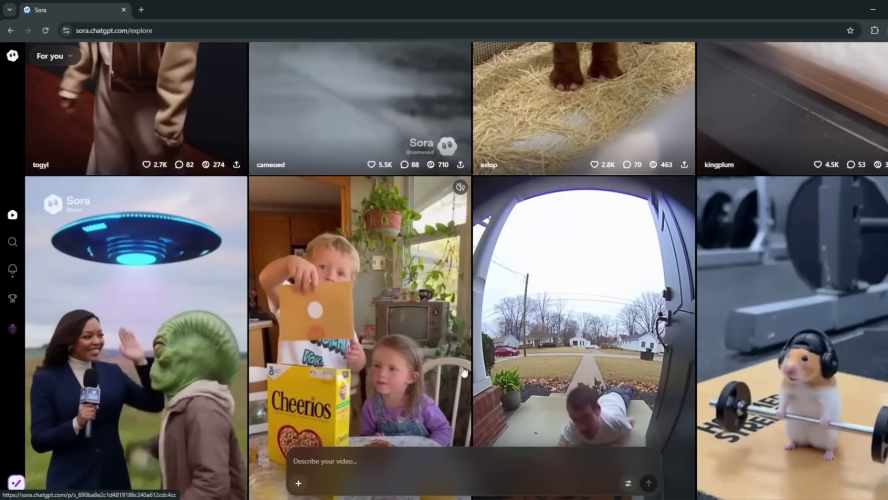
pyautogui.scroll(6, 464, 371)
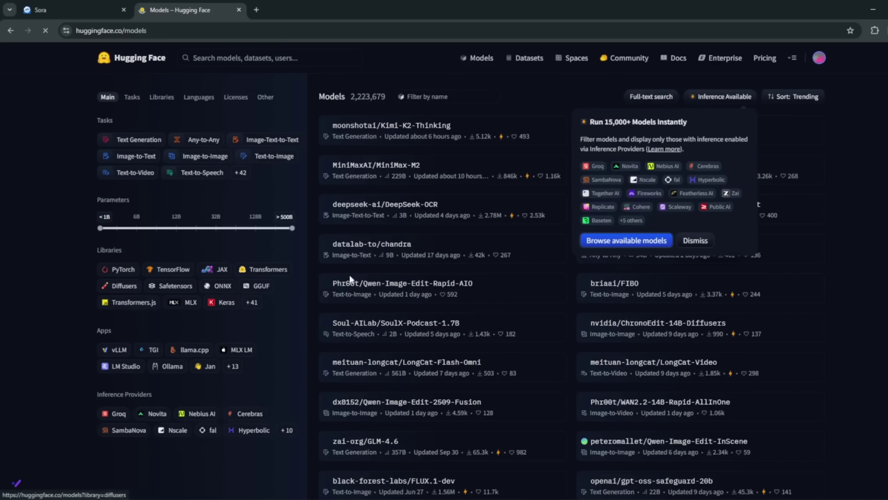
# - Filter the Hugging Face models by the Text-to-Video task and look through the first page of models
pyautogui.click(133, 173)
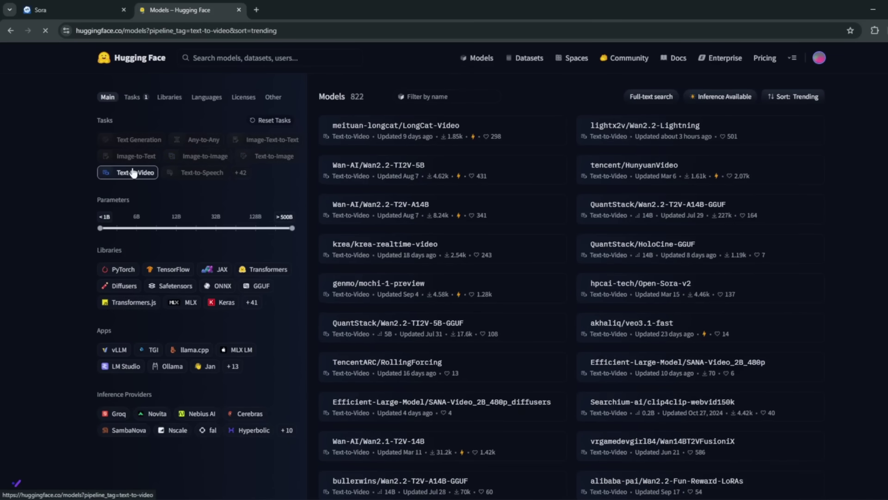
pyautogui.scroll(-4, 886, 309)
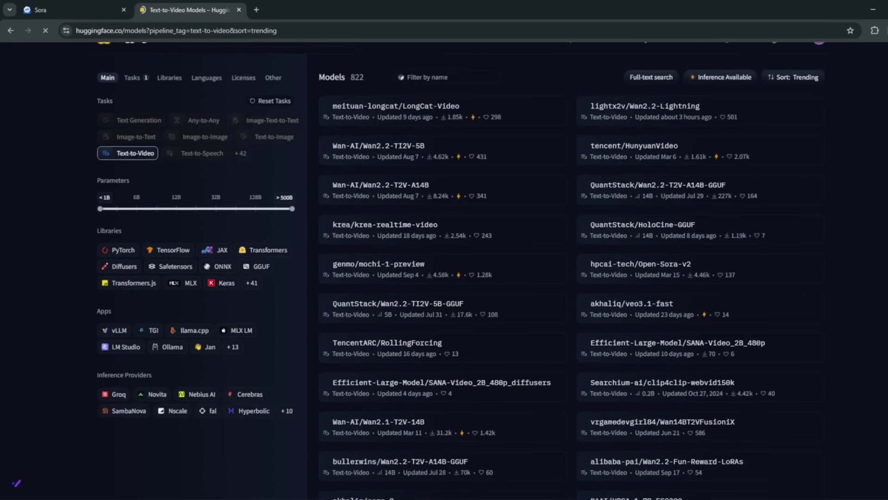
pyautogui.scroll(-2, 886, 379)
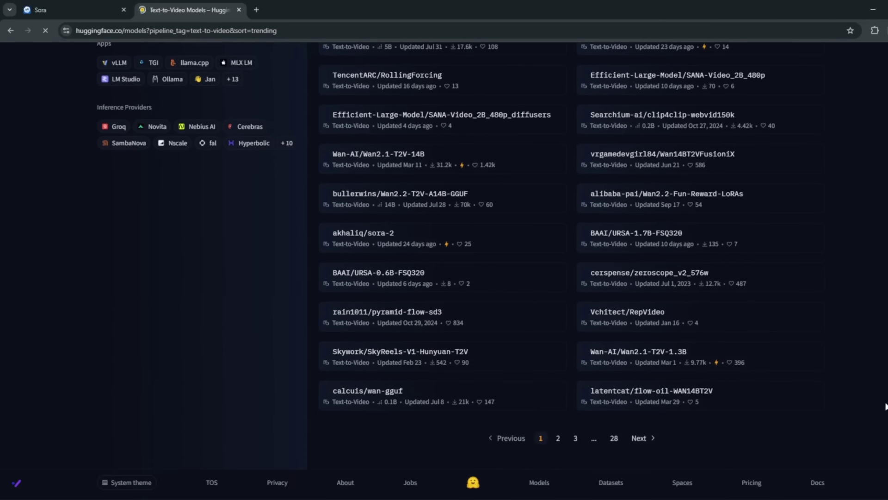
pyautogui.scroll(6, 885, 406)
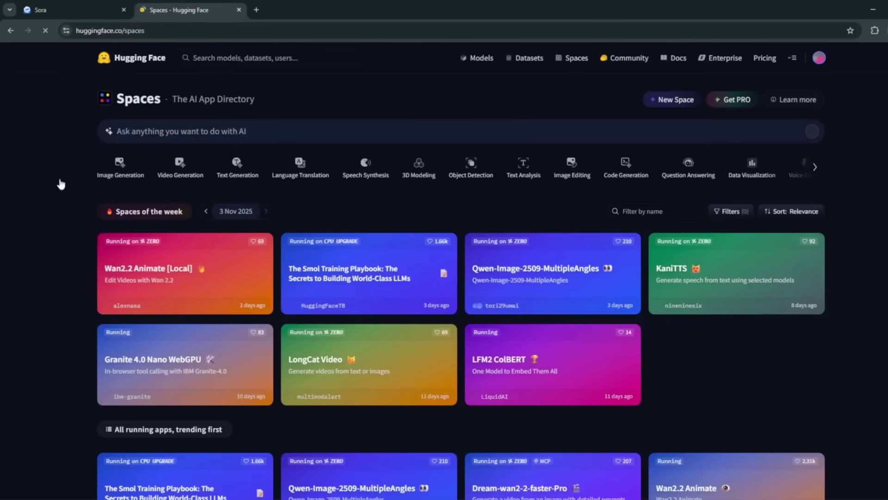
# - Browse the trending running apps in the Hugging Face Spaces directory
pyautogui.scroll(-6, 42, 207)
pyautogui.scroll(-5, 42, 212)
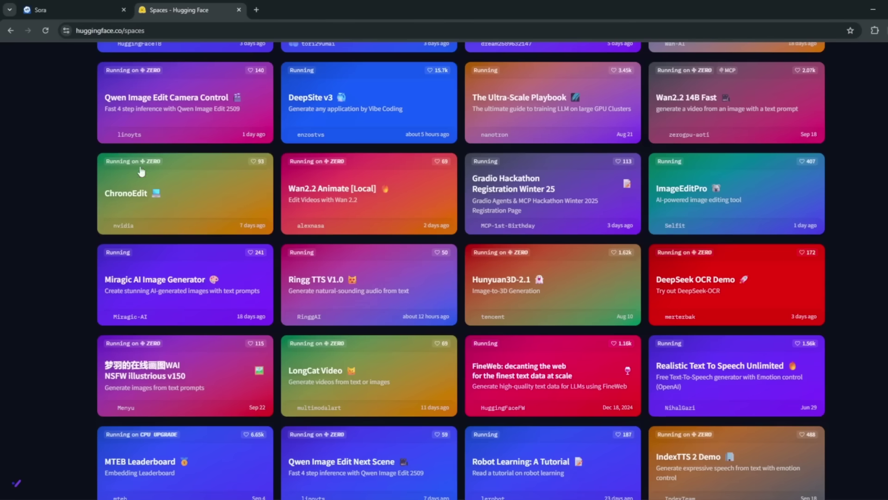
pyautogui.click(174, 116)
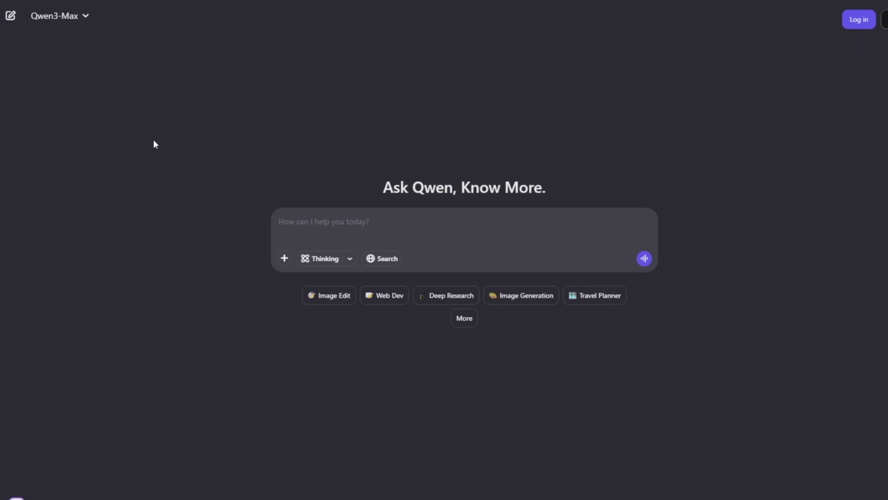
# - Send the test question "2 + 2" to Qwen3-Max, and proceed to log in to a Qwen account
pyautogui.click(331, 224)
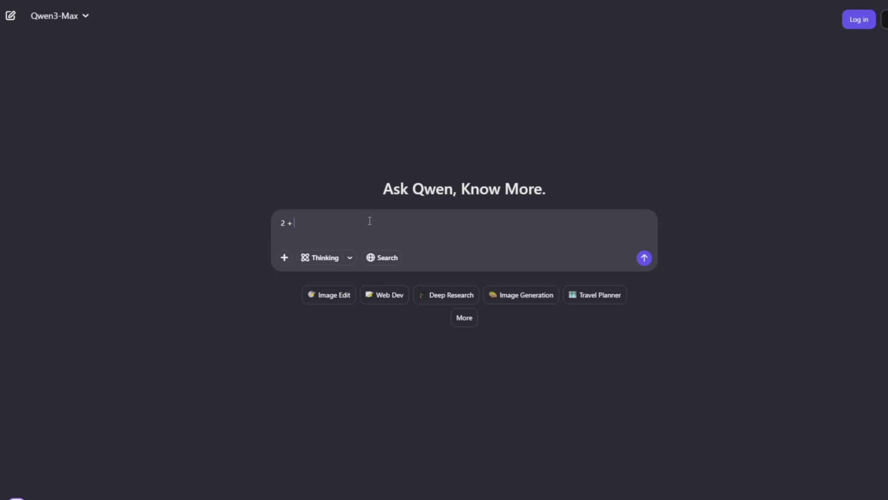
pyautogui.press('Return')
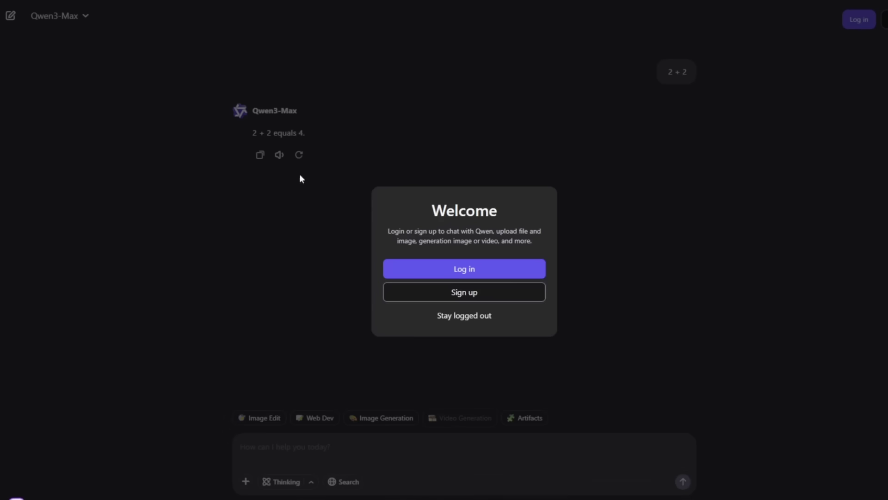
pyautogui.click(471, 273)
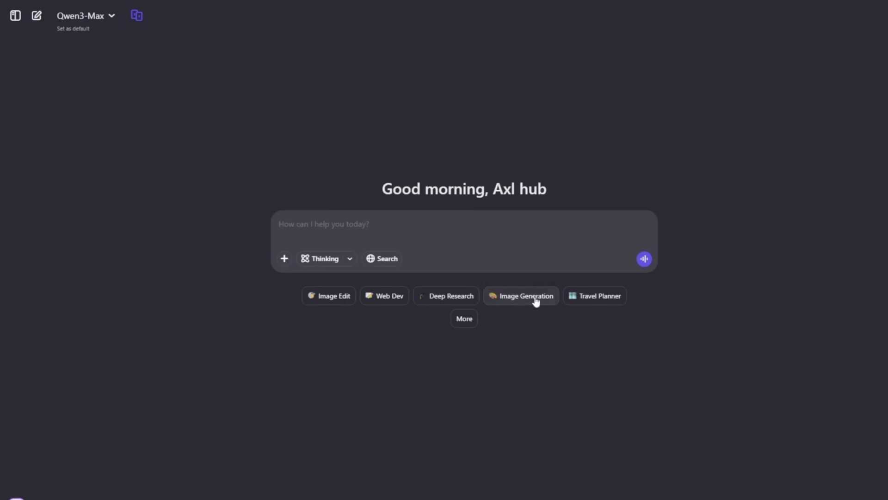
# - Generate a 9:16 image from the prompt "a woman walking in the street" in Image Generation mode and view it enlarged
pyautogui.click(534, 297)
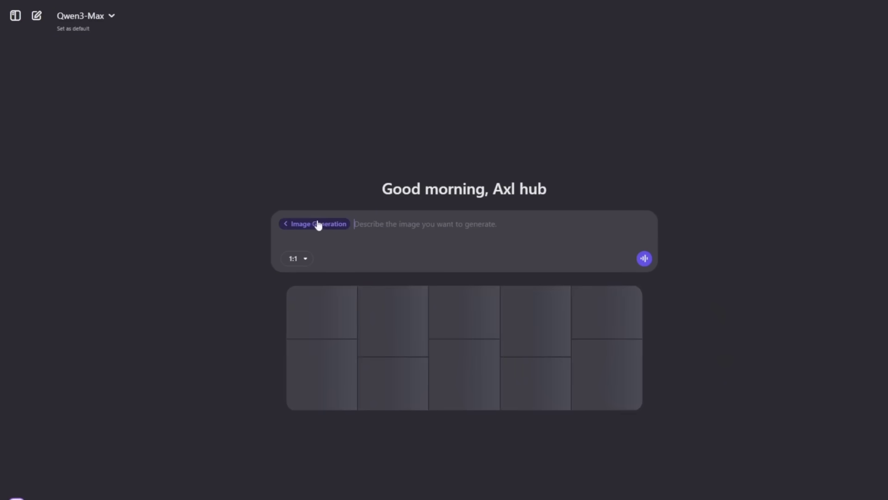
pyautogui.write('a woman walking in the street')
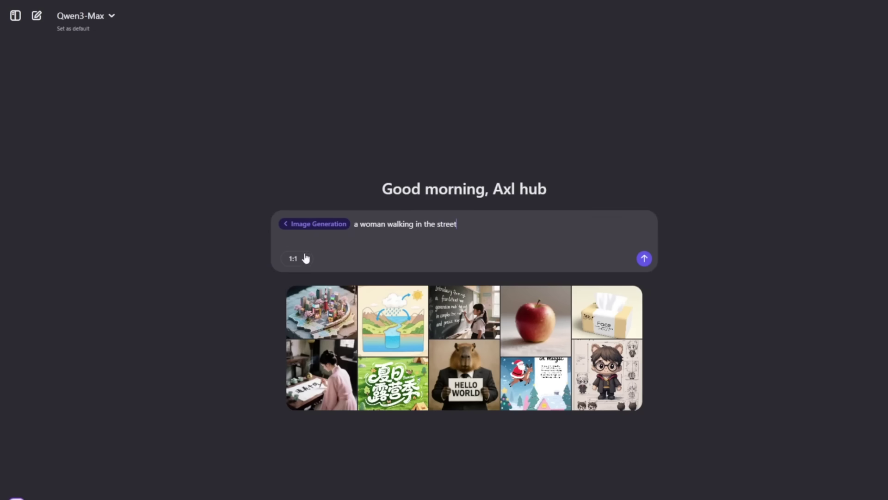
pyautogui.click(305, 258)
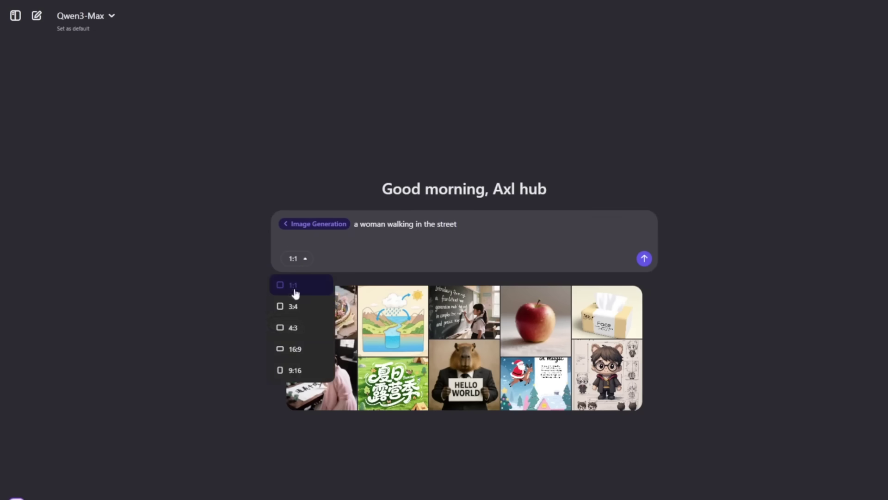
pyautogui.click(294, 370)
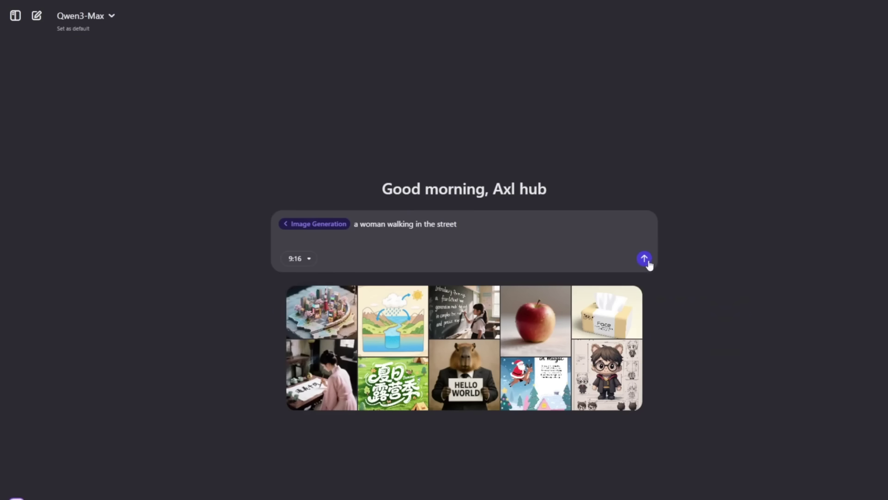
pyautogui.press('Return')
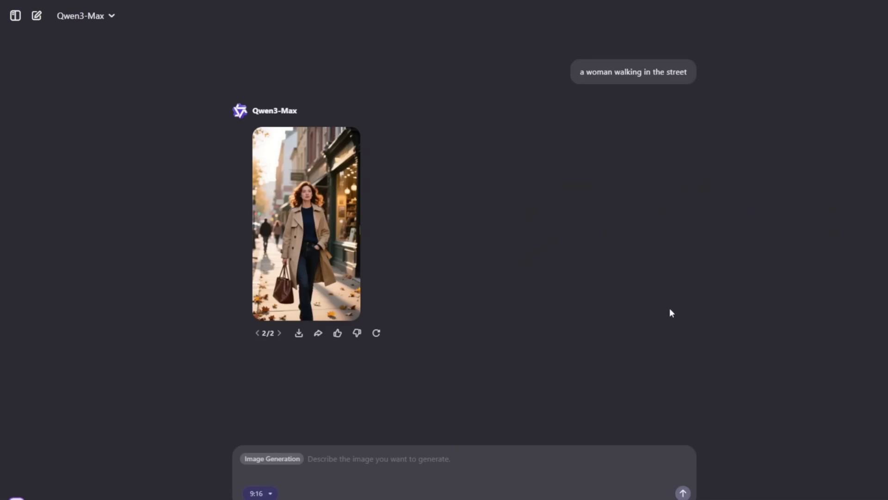
pyautogui.click(306, 195)
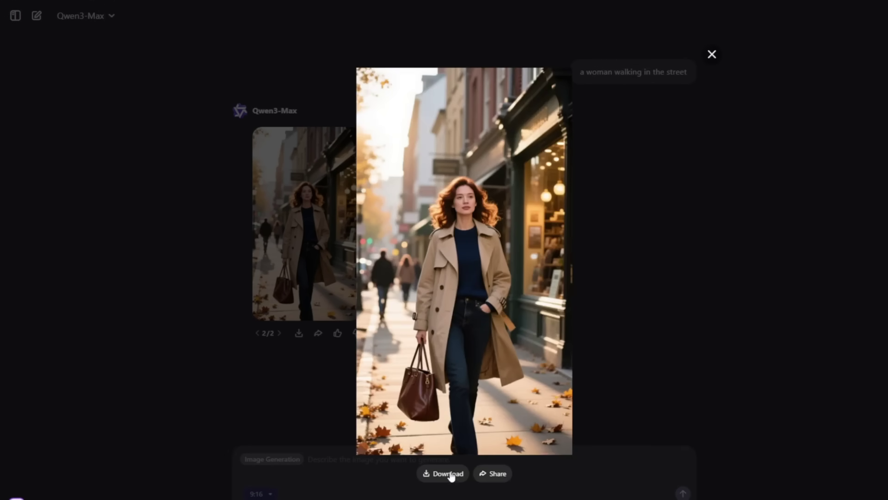
pyautogui.click(712, 55)
# - Switch to the Qwen organization page on Hugging Face and review its description, collections, spaces and models
pyautogui.hotkey('alt', 'Tab')
pyautogui.press('Escape')
pyautogui.hotkey('alt', 'Tab')
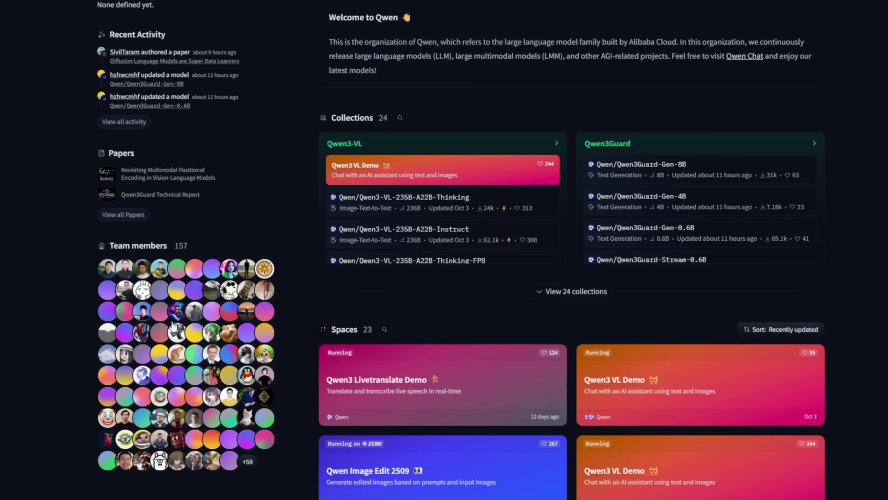
pyautogui.scroll(-8, 315, 365)
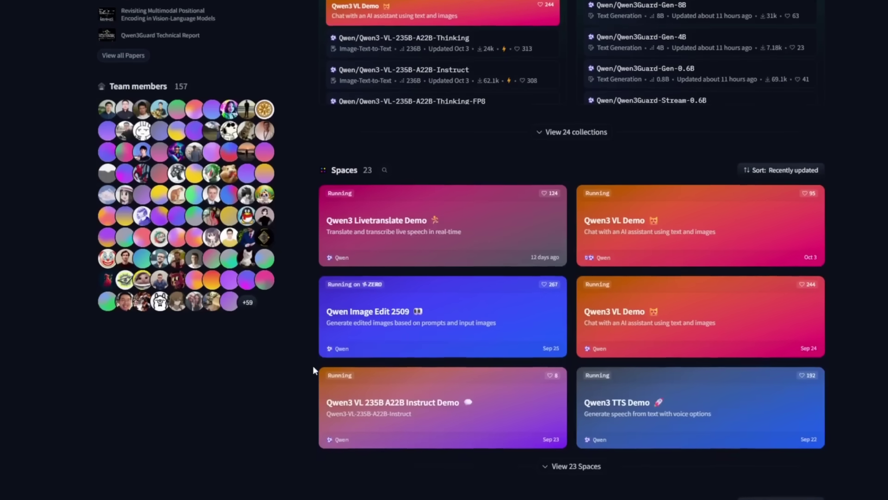
pyautogui.scroll(-4, 254, 361)
pyautogui.scroll(10, 221, 365)
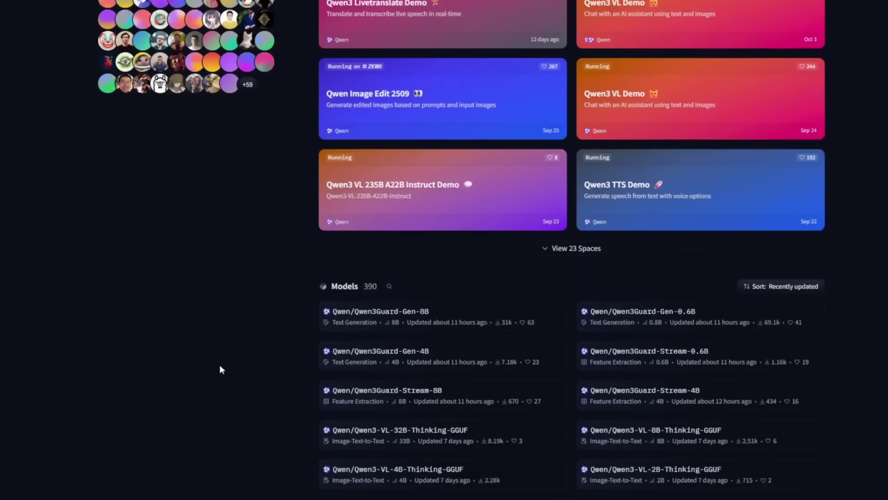
pyautogui.scroll(5, 217, 377)
pyautogui.tripleClick(509, 201)
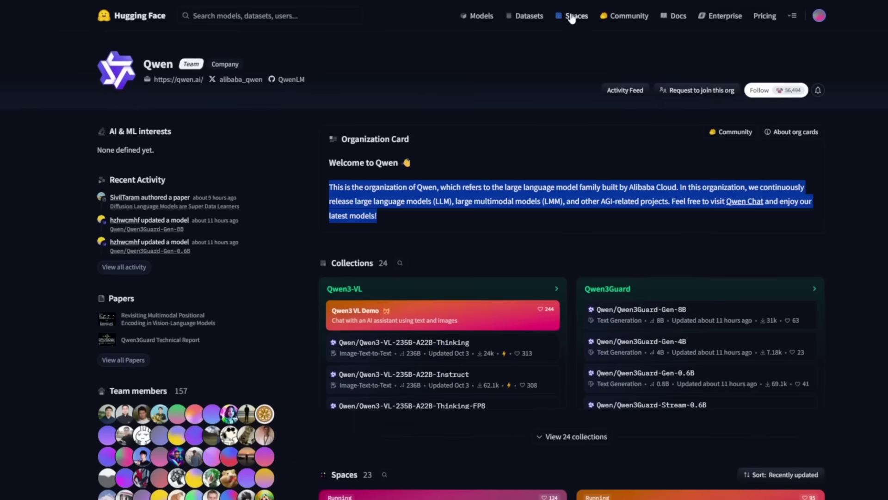
# - Open the Hugging Face Spaces directory and look over its AI search, categories and Spaces of the week
pyautogui.click(574, 16)
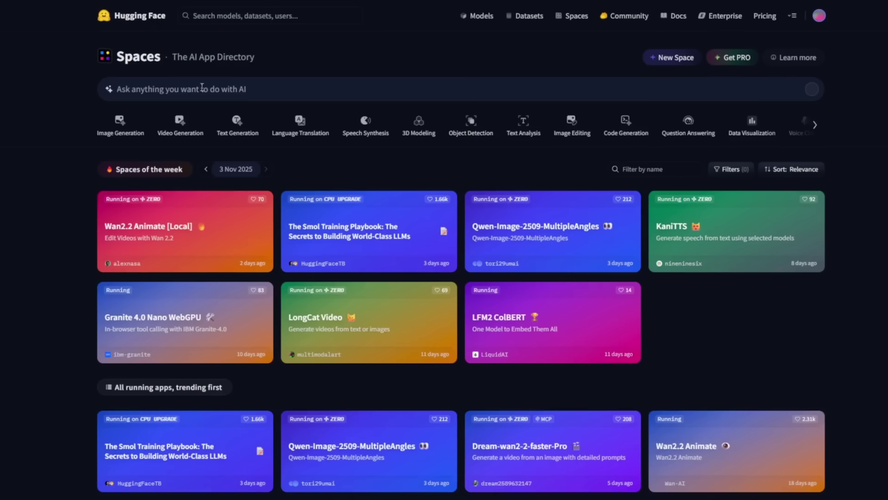
pyautogui.click(203, 88)
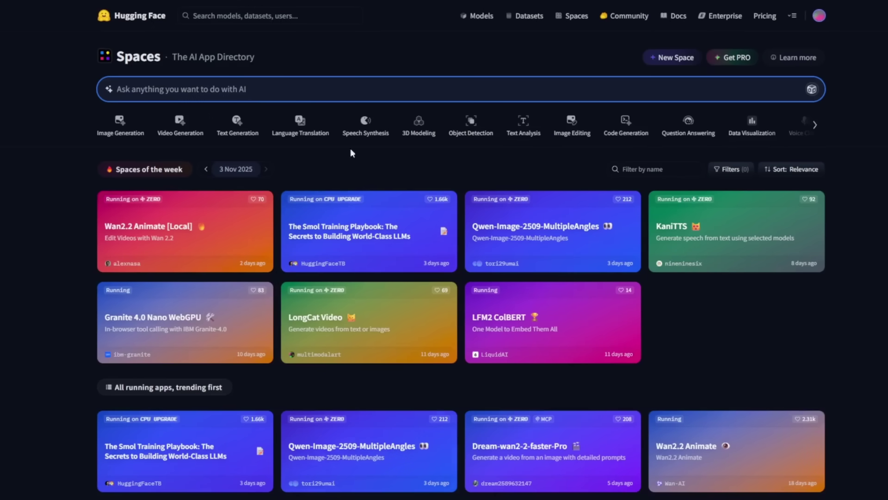
pyautogui.click(761, 303)
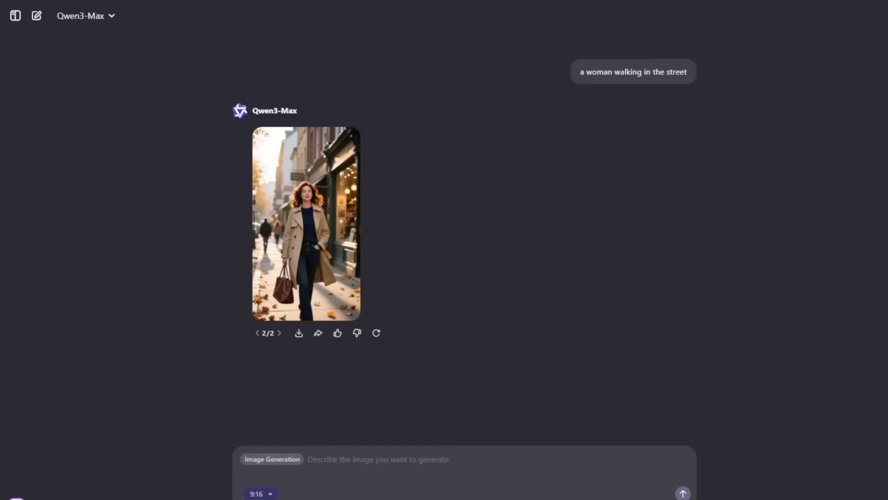
# - Start a new Qwen chat and switch it to Video Generation mode
pyautogui.click(36, 16)
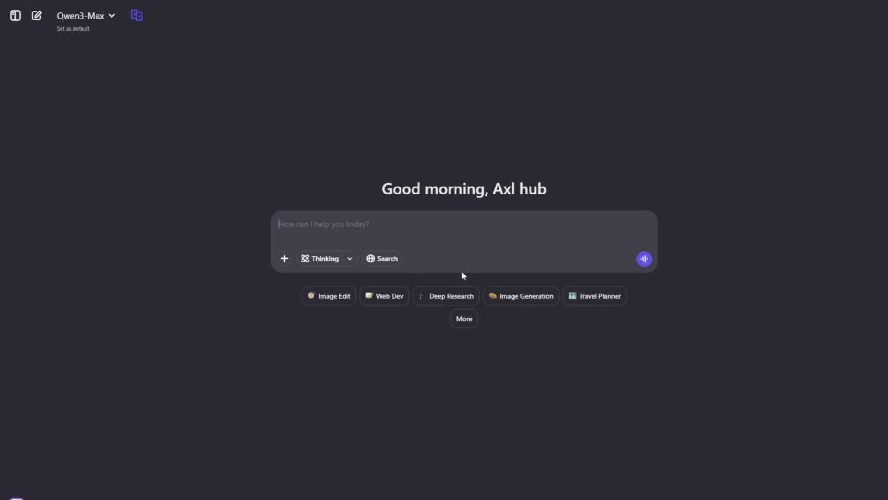
pyautogui.click(462, 320)
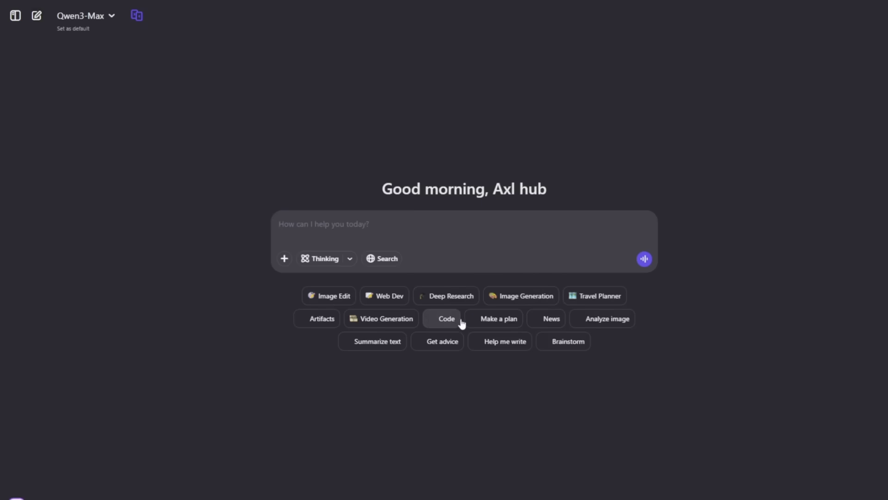
pyautogui.click(379, 317)
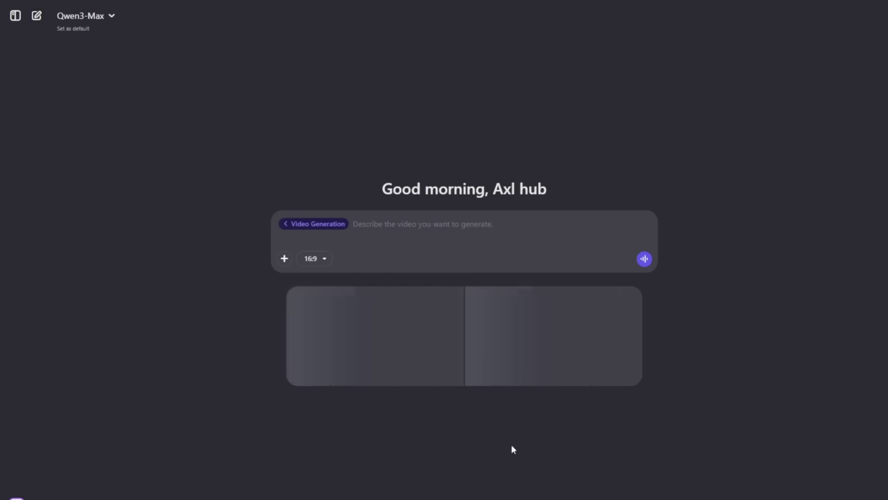
pyautogui.hotkey('alt', 'Tab')
pyautogui.press('Escape')
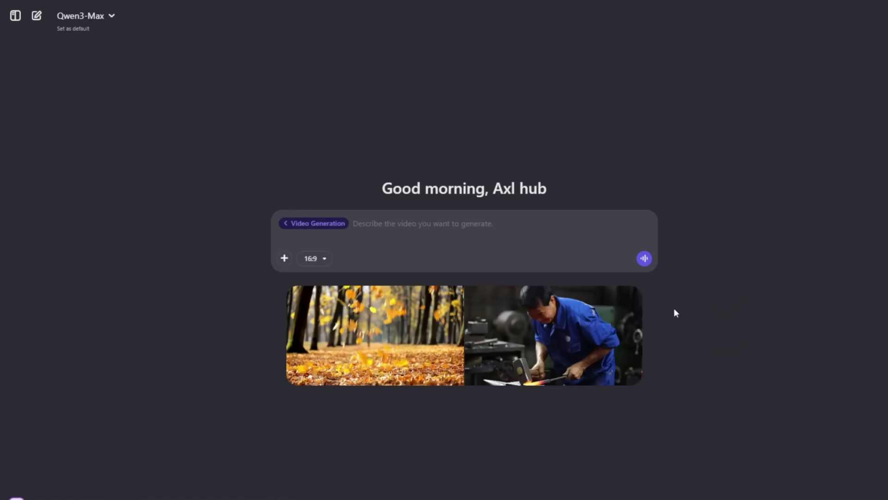
# - Generate a video from the prompt "A dog running on thin ice", keeping the 16:9 aspect ratio
pyautogui.write('A dog running on thin ice')
pyautogui.click(311, 258)
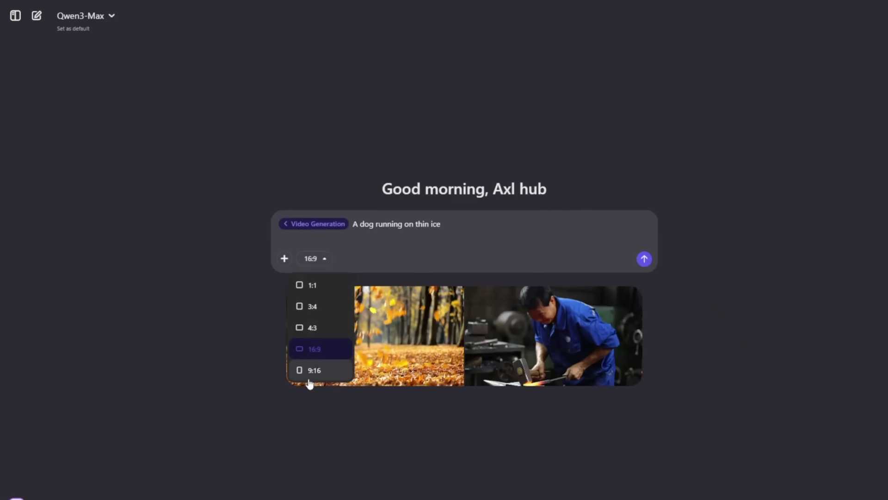
pyautogui.click(472, 230)
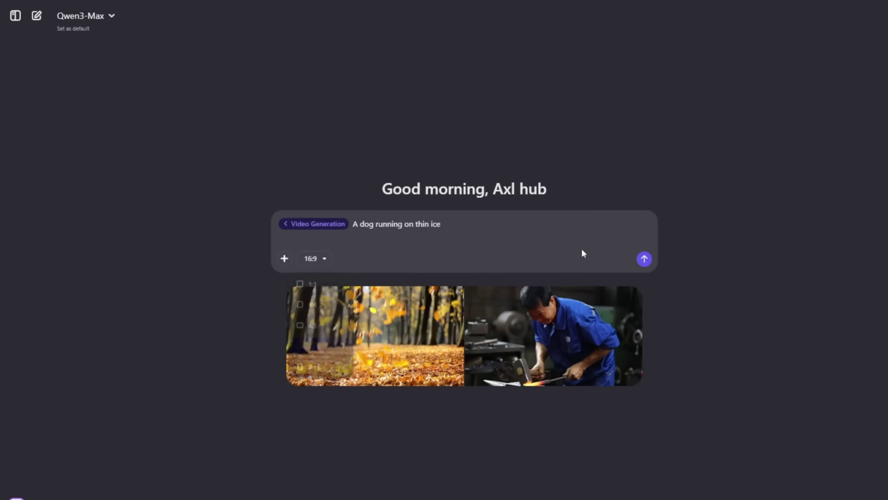
pyautogui.click(644, 260)
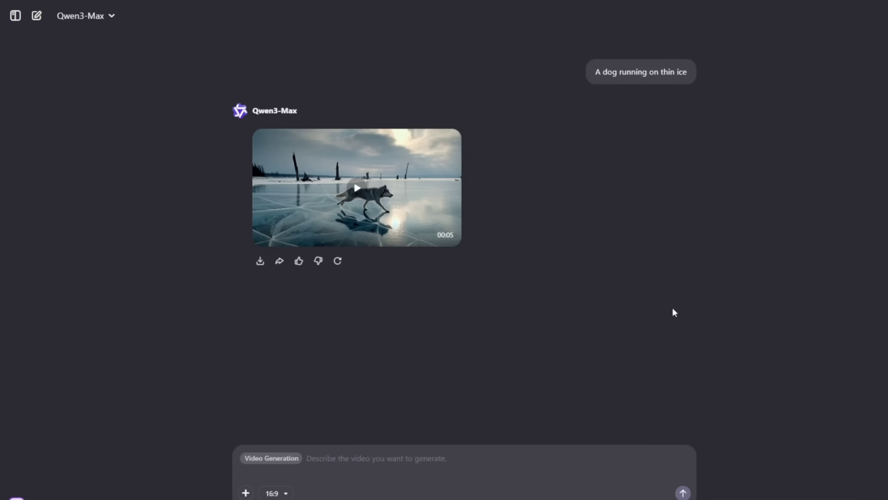
# - Play the generated dog video enlarged, close the player and download the video
pyautogui.click(323, 195)
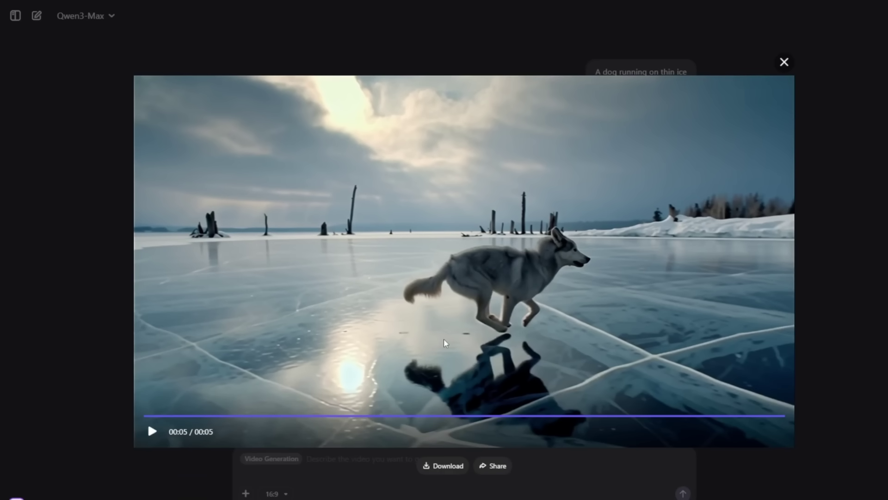
pyautogui.click(783, 62)
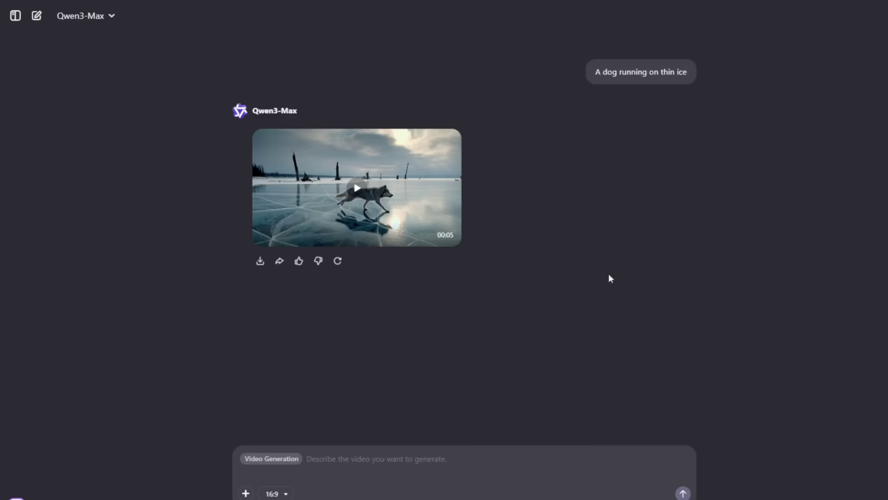
pyautogui.click(465, 30)
pyautogui.click(71, 31)
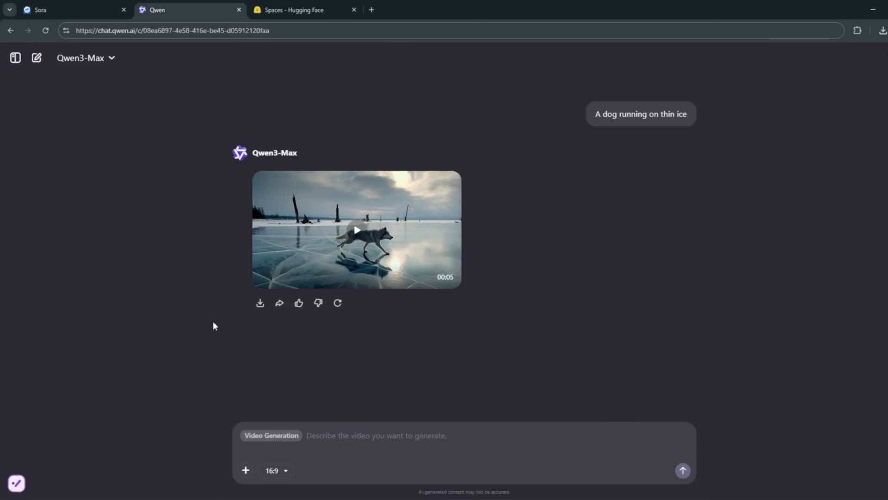
pyautogui.click(260, 304)
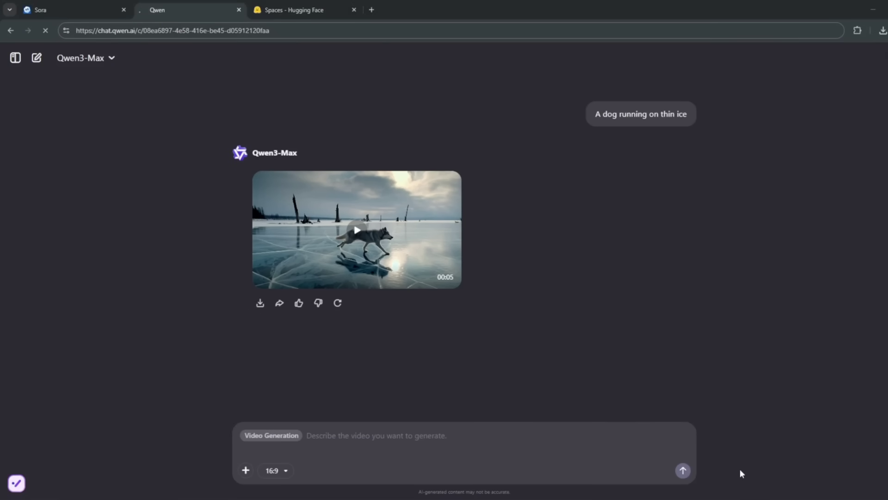
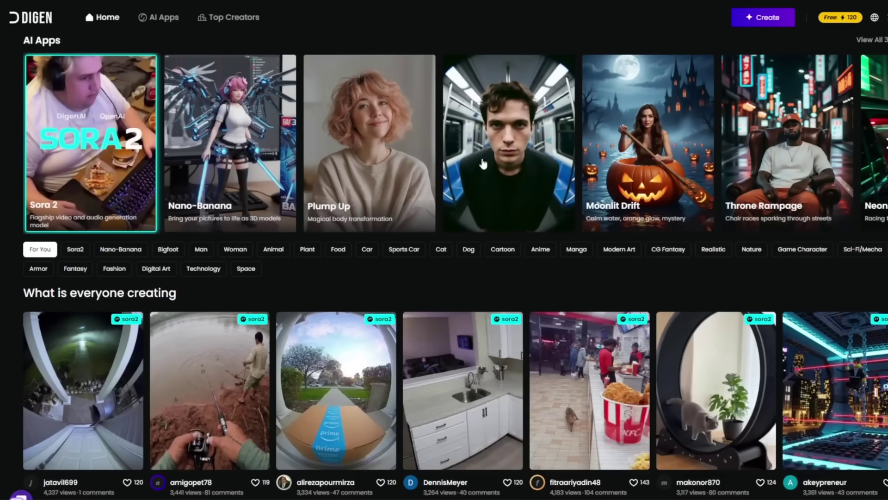
# - Look through the community creations on the Digen home page and open the video creation page
pyautogui.scroll(-12, 146, 345)
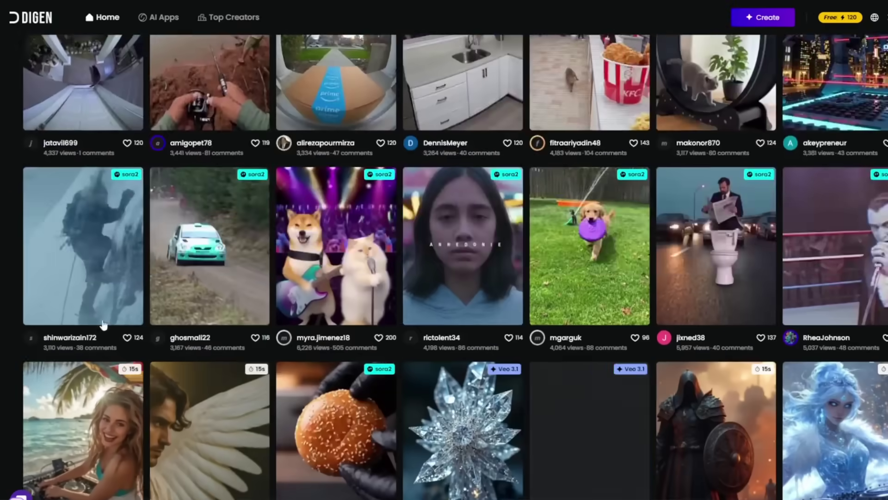
pyautogui.scroll(7, 157, 356)
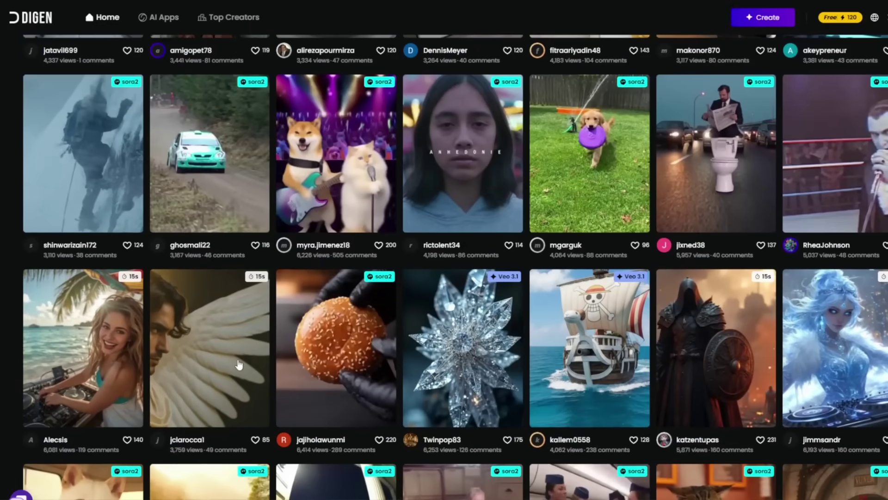
pyautogui.scroll(1, 240, 365)
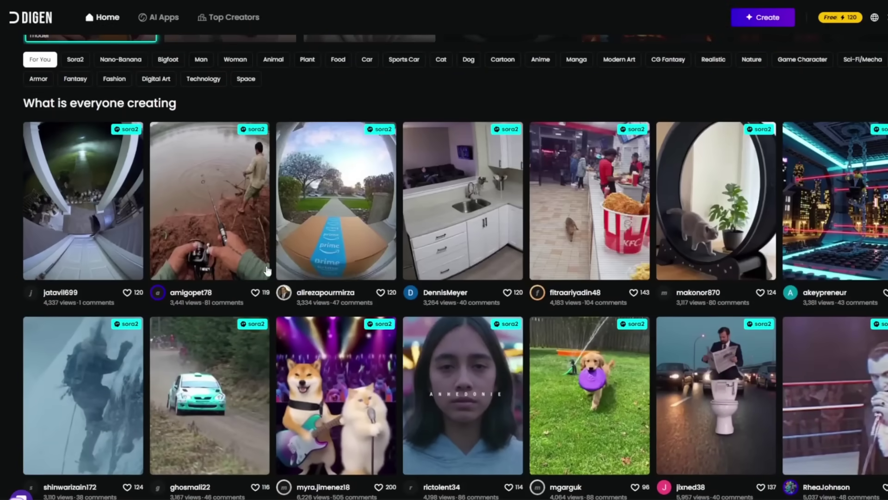
pyautogui.click(765, 23)
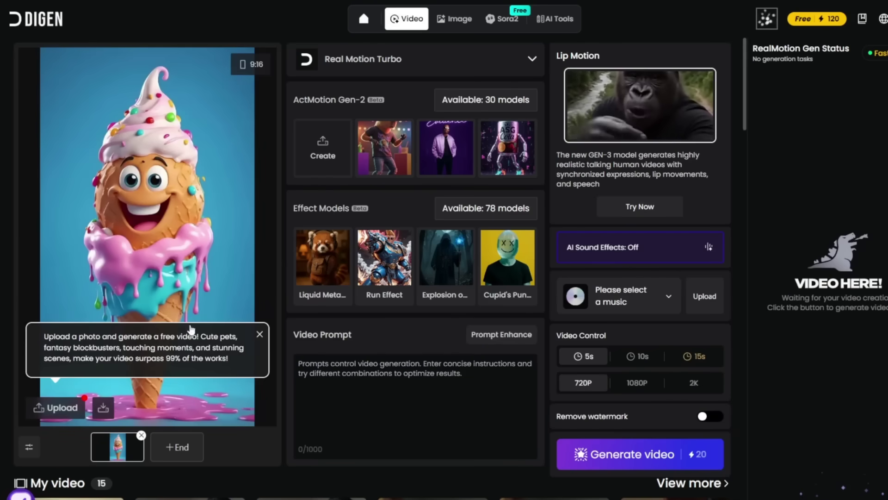
# - Select Real Motion 2.6 as the video model and review the other models on offer
pyautogui.click(426, 73)
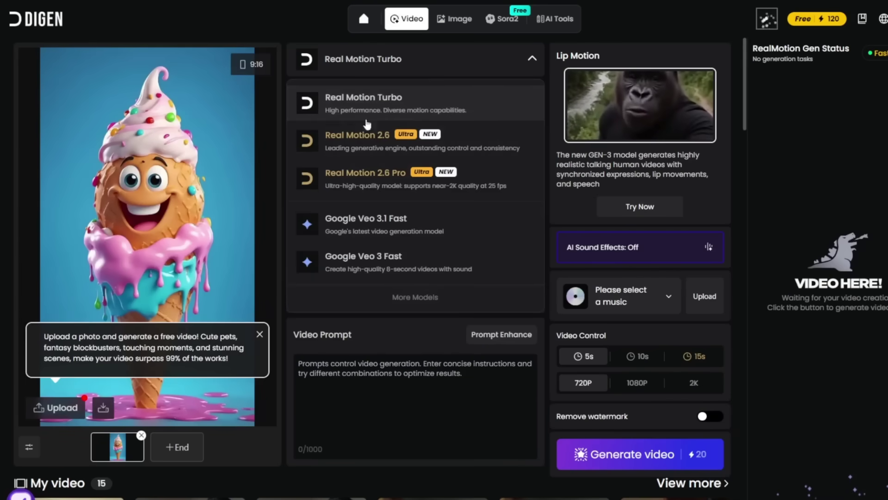
pyautogui.click(362, 144)
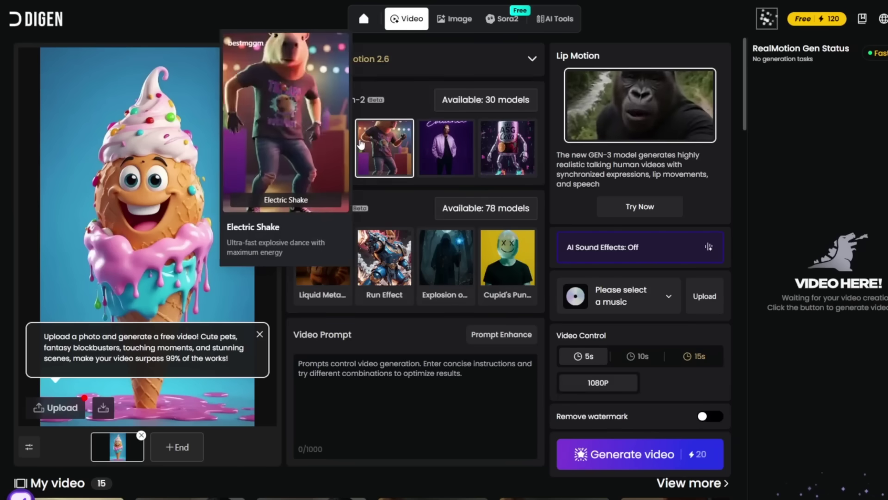
pyautogui.click(458, 68)
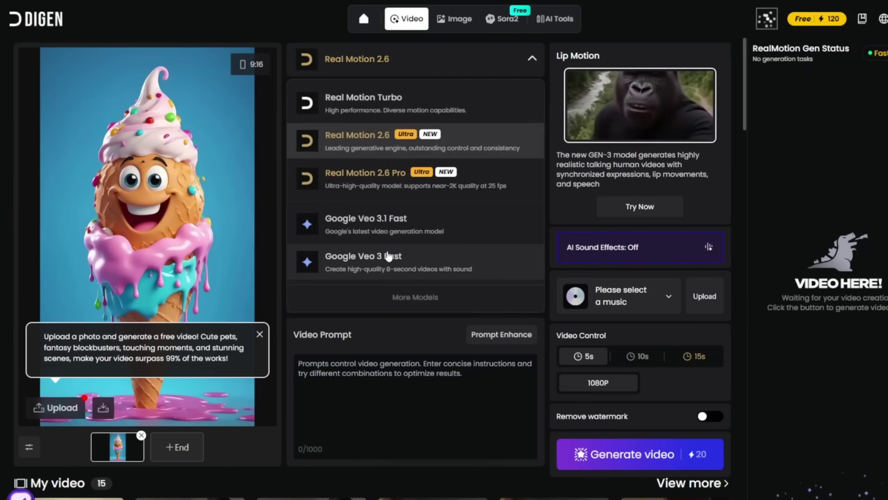
# - Generate a 10s, 9:16 video in Sora2 mode from a prompt describing a running dog
pyautogui.click(500, 31)
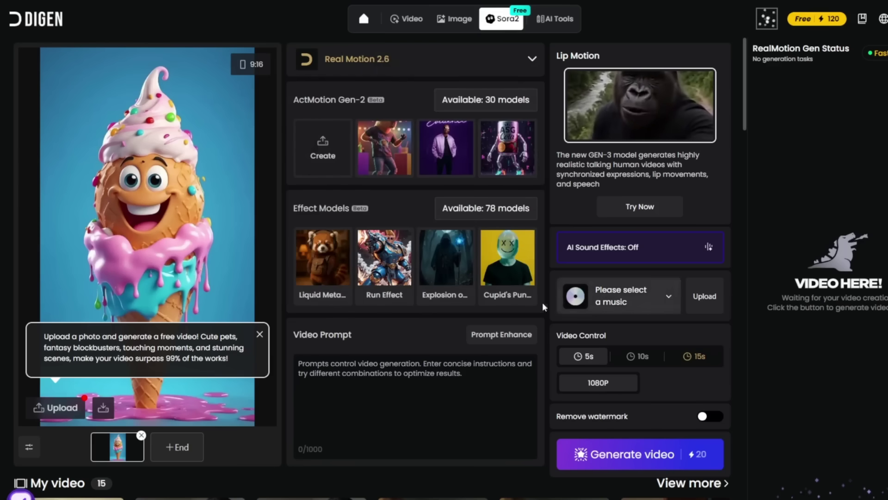
pyautogui.hotkey('alt', 'Tab')
pyautogui.press('Escape')
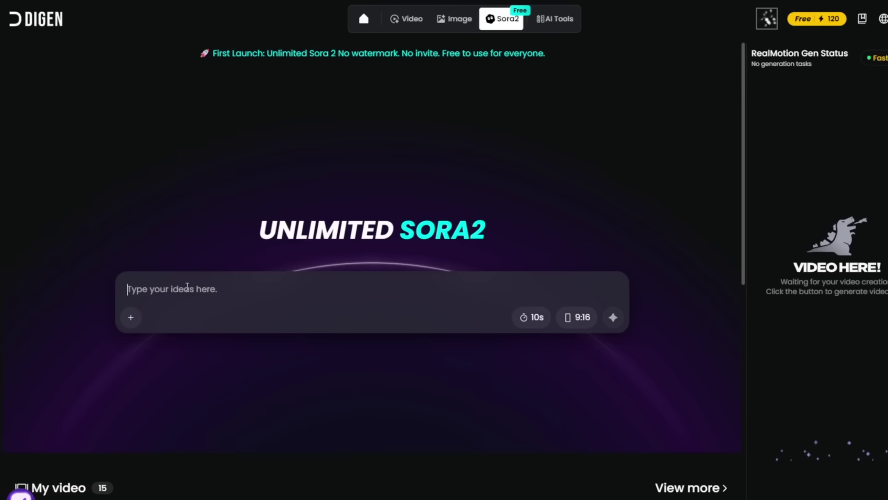
pyautogui.write('A dog running fa')
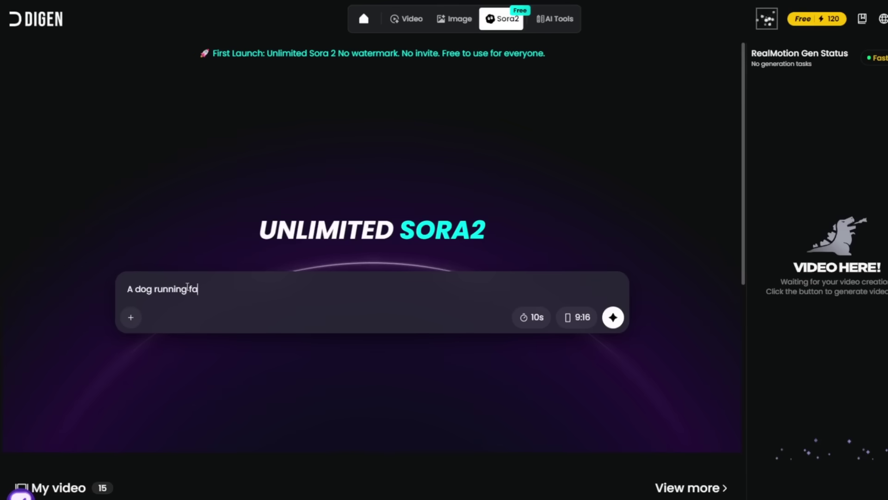
pyautogui.click(613, 317)
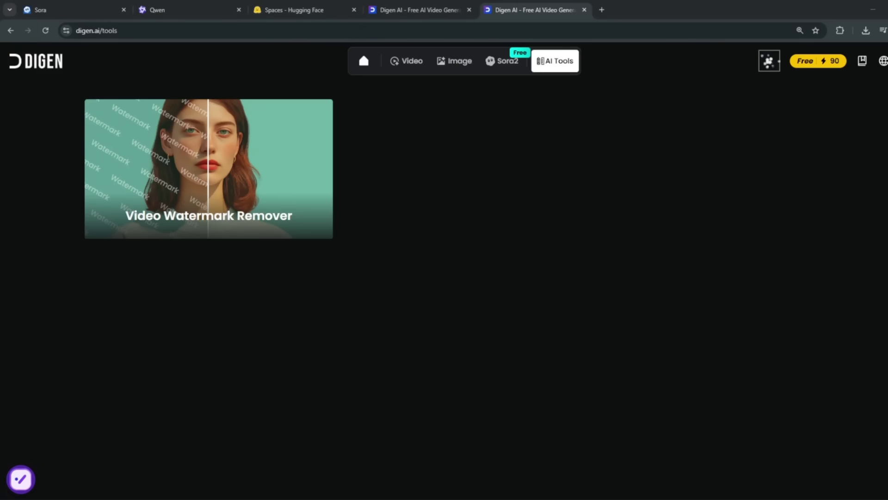
# - Check the Digen account menu, and search the web for "temp mail" in a new browser tab and open the Temp Mail site
pyautogui.click(769, 61)
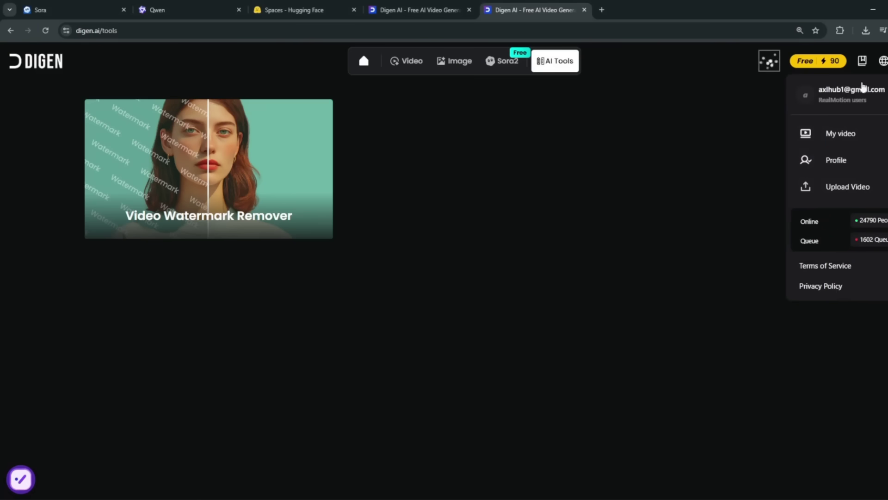
pyautogui.click(602, 10)
pyautogui.write('twem')
pyautogui.press('BackSpace')
pyautogui.press('BackSpace')
pyautogui.press('BackSpace')
pyautogui.press('BackSpace')
pyautogui.write('temp mail')
pyautogui.press('Return')
pyautogui.click(259, 160)
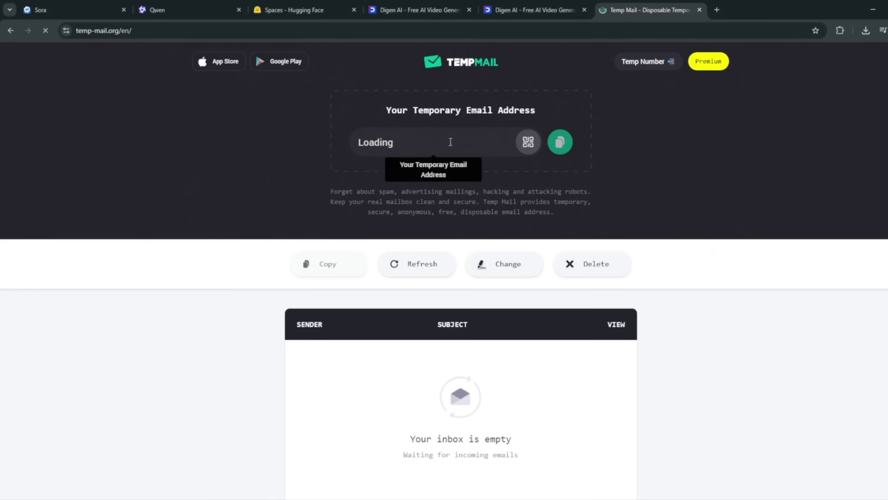
# - Recheck the Digen account menu, and copy the temporary email address from Temp Mail and look over its inbox
pyautogui.click(532, 10)
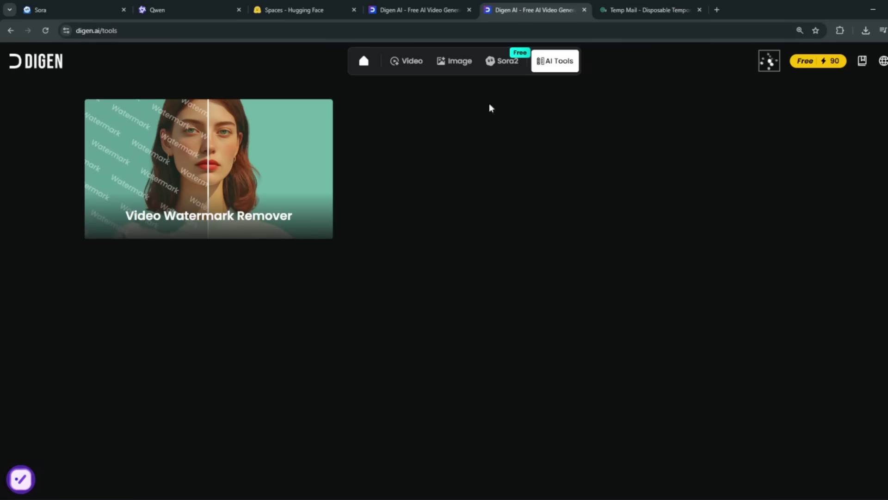
pyautogui.click(769, 60)
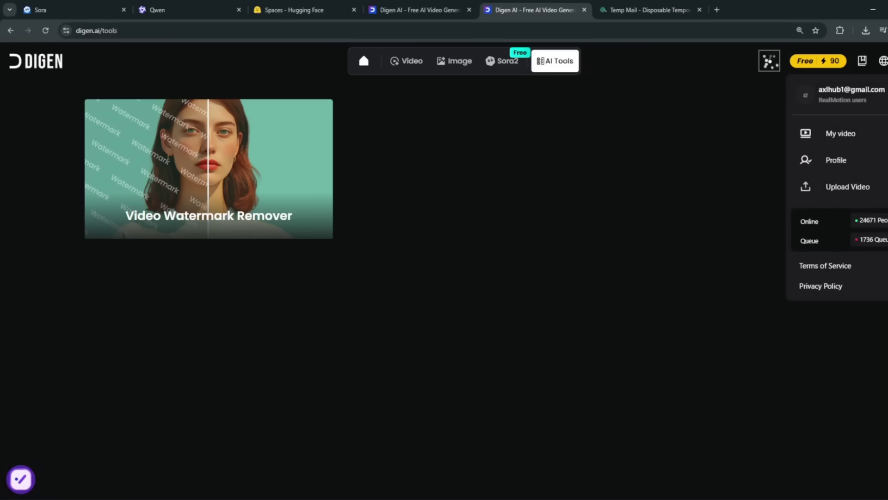
pyautogui.click(648, 10)
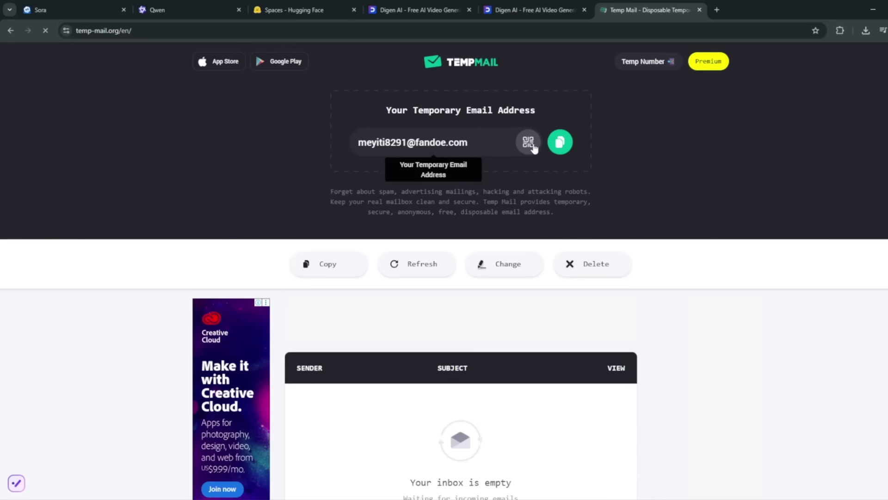
pyautogui.click(565, 155)
pyautogui.scroll(-5, 303, 403)
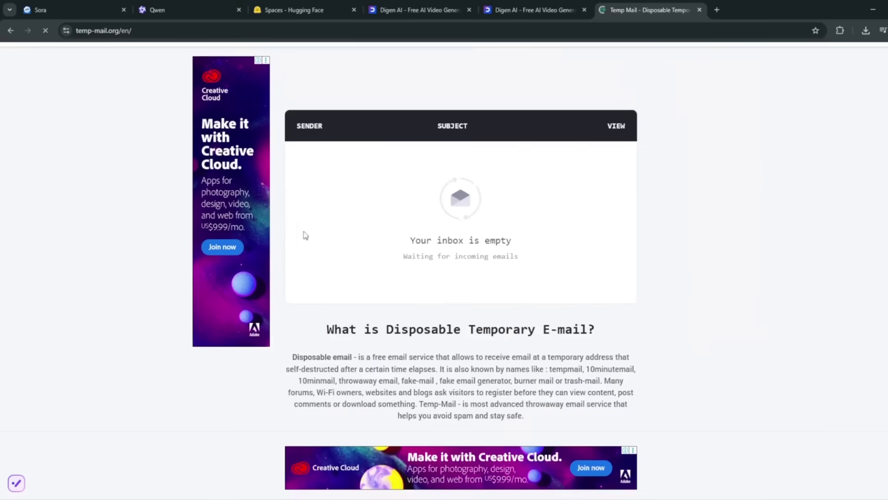
pyautogui.scroll(1, 413, 283)
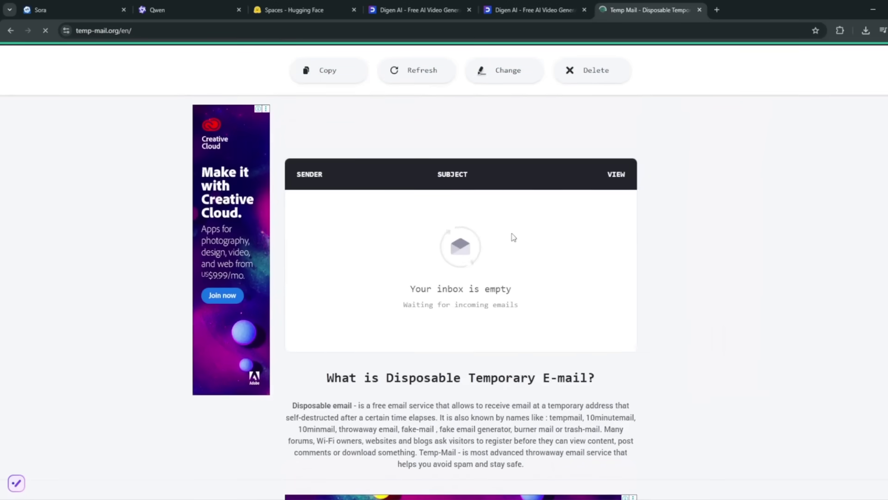
pyautogui.click(524, 5)
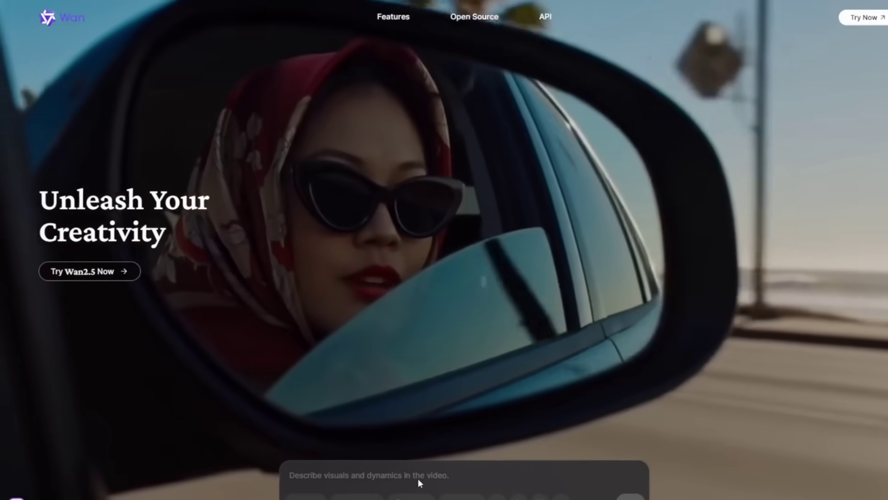
# - Log in to Wan with a Google account and check in for the daily credits
pyautogui.click(418, 478)
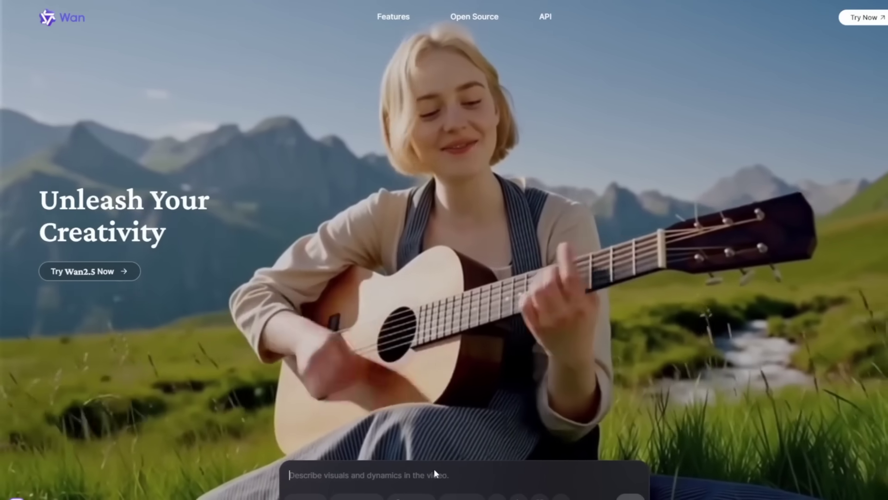
pyautogui.click(434, 470)
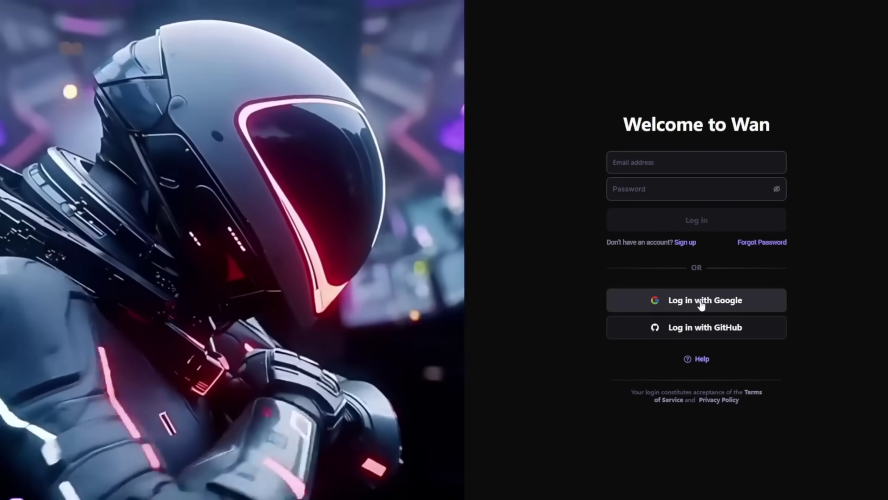
pyautogui.click(702, 303)
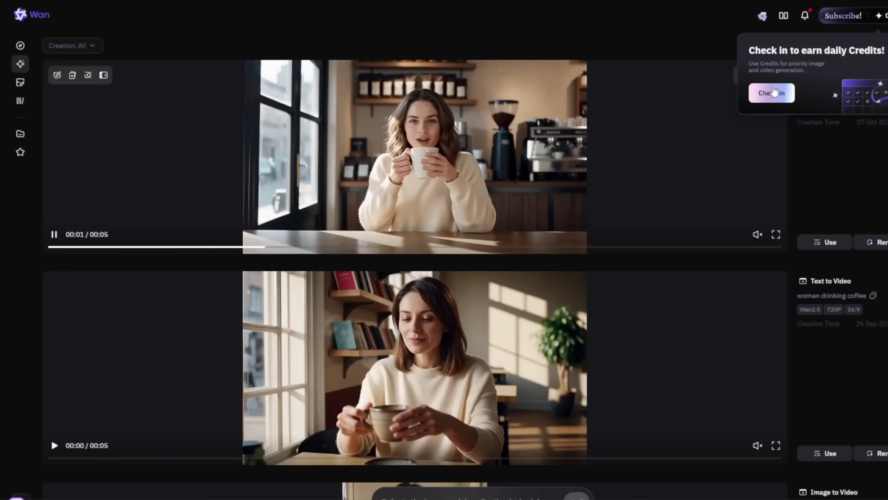
pyautogui.click(776, 91)
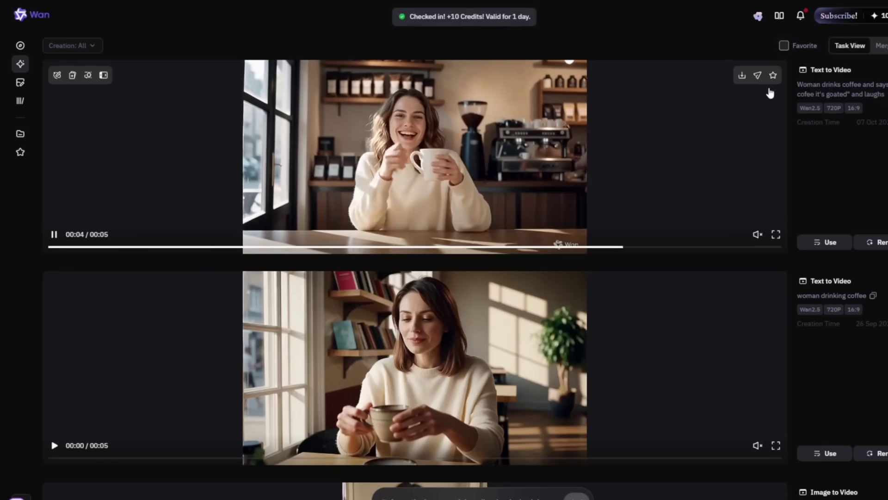
# - Play the generated Wan2.5 clip of the woman drinking coffee and laughing, viewing it in full screen before returning to the creations list
pyautogui.click(463, 493)
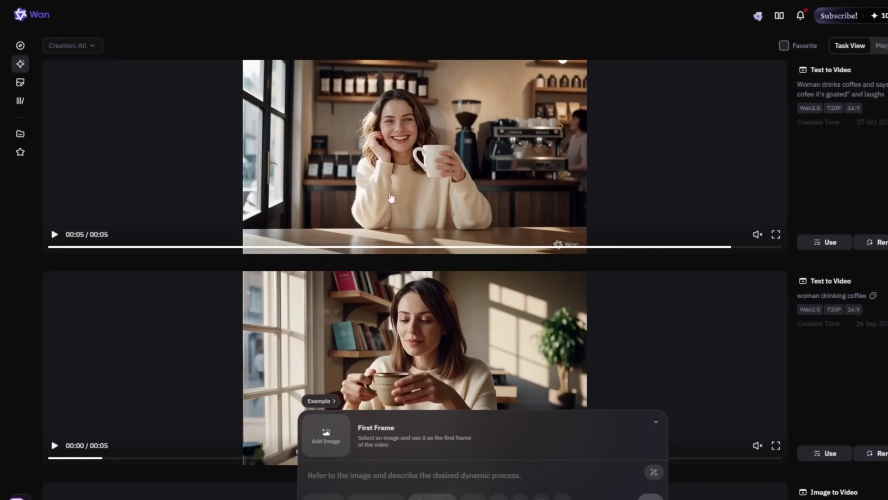
pyautogui.click(397, 219)
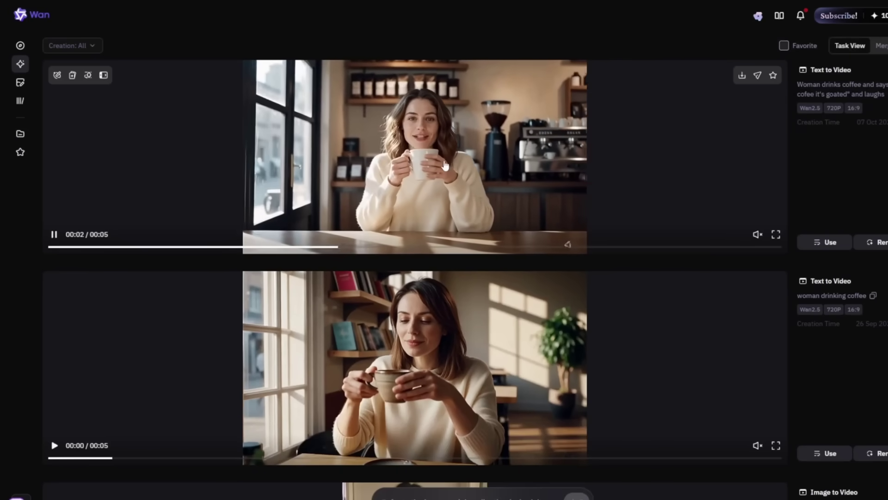
pyautogui.doubleClick(446, 164)
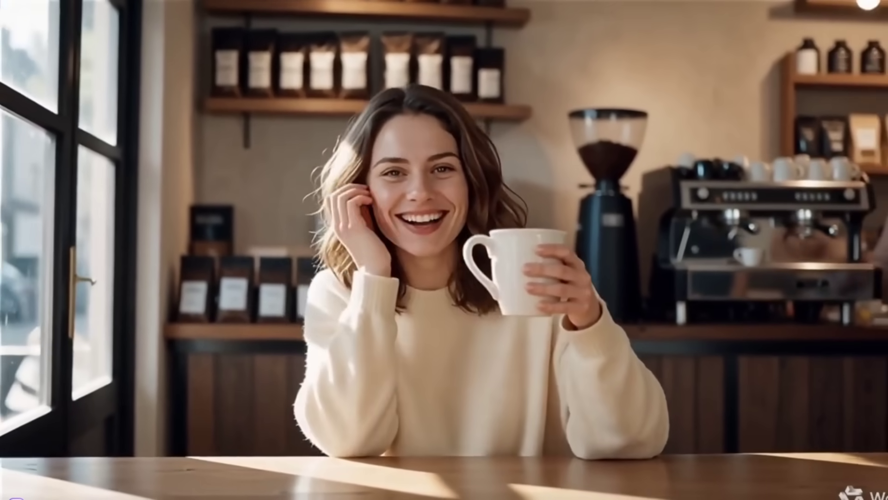
pyautogui.press('Escape')
pyautogui.click(55, 235)
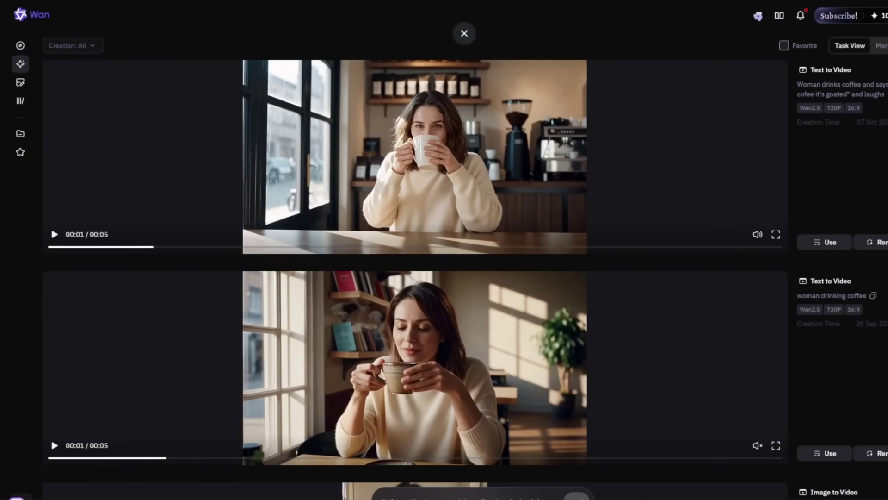
# - Exit the browser's full-screen mode, and switch to the Temp Mail page and back to Wan
pyautogui.moveTo(468, 28)
pyautogui.press('F11')
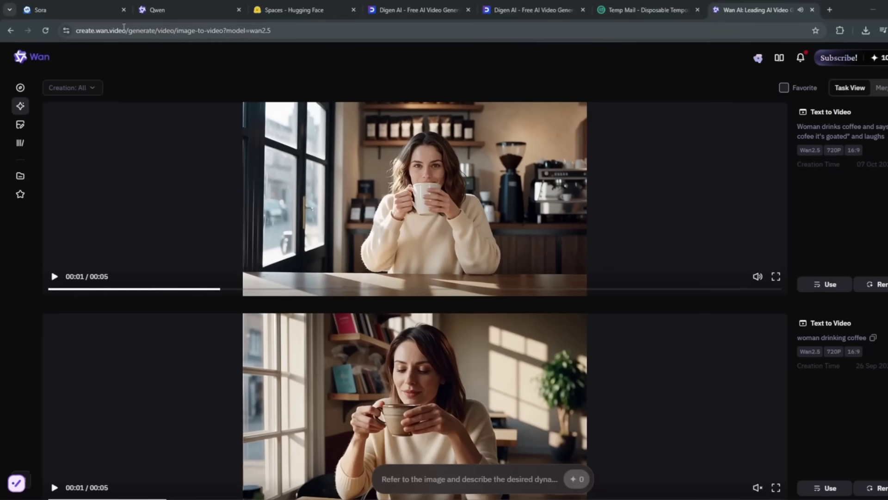
pyautogui.click(648, 5)
pyautogui.click(755, 6)
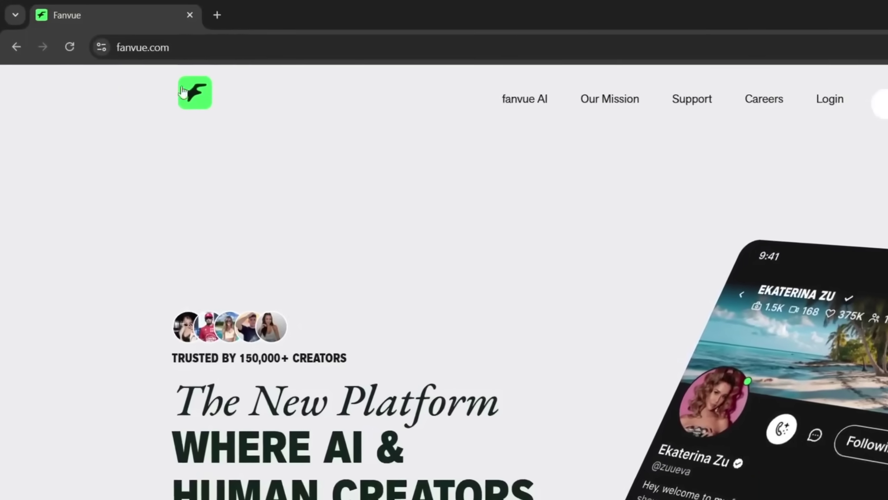
# - On the Fanvue homepage, highlight the fanvue.com address and the words "HUMAN" and "AI" in the headline
pyautogui.click(152, 51)
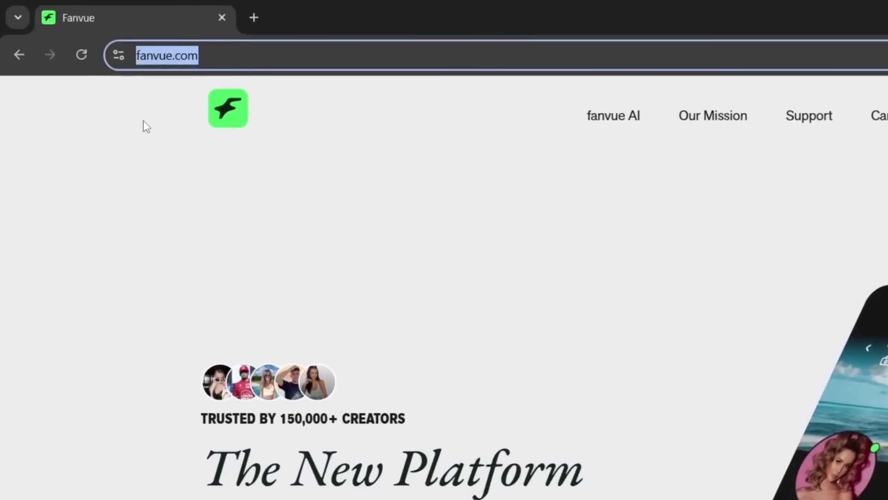
pyautogui.scroll(-2, 392, 233)
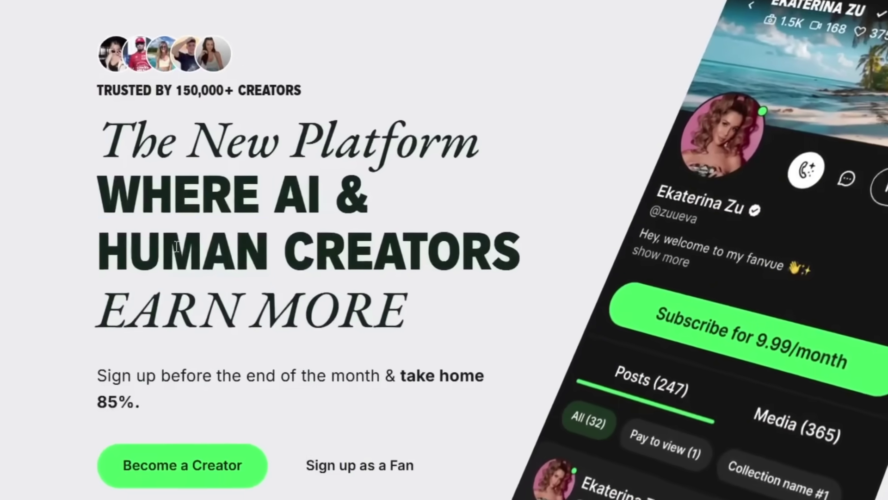
pyautogui.moveTo(194, 479); pyautogui.dragTo(364, 479)
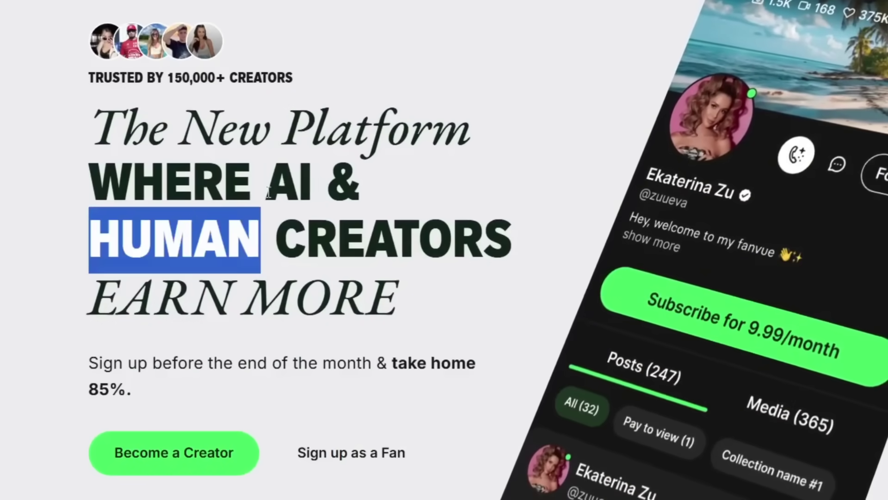
pyautogui.doubleClick(280, 187)
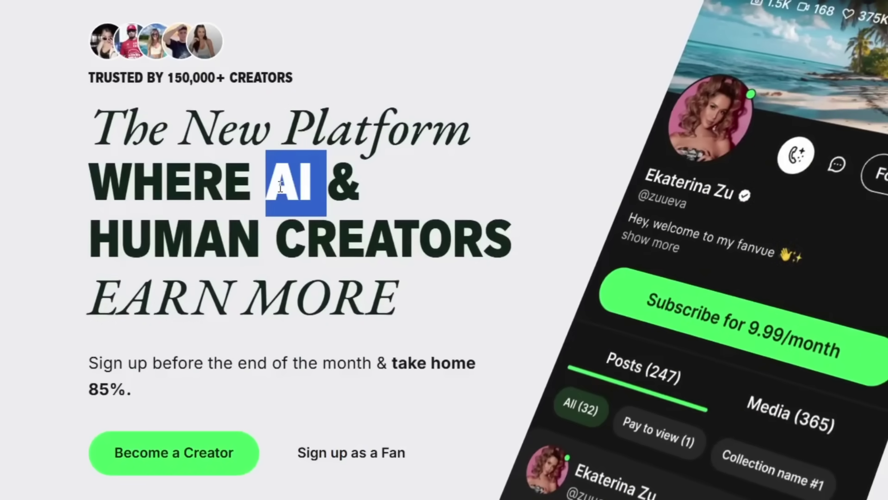